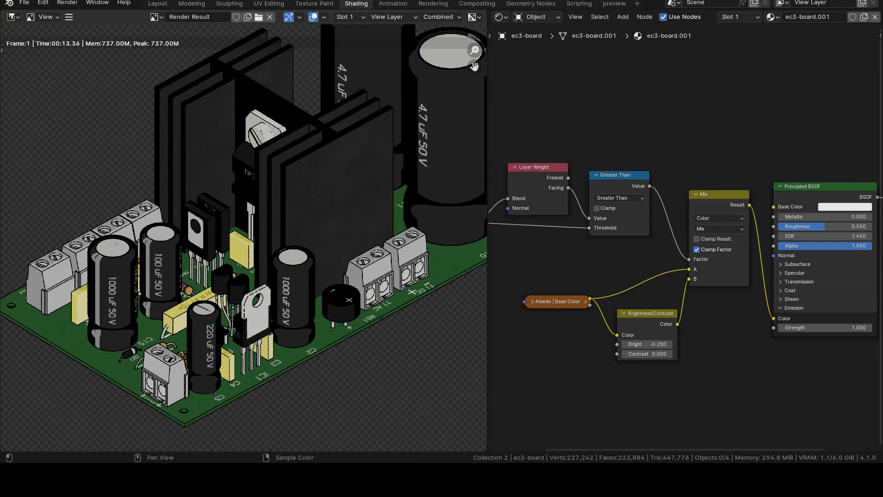
- Examine the outlined circuit board render up close, including the capacitors and terminal blocks
{"action": "scroll", "coordinate": [340, 362], "scroll_direction": "up", "scroll_amount": 4}
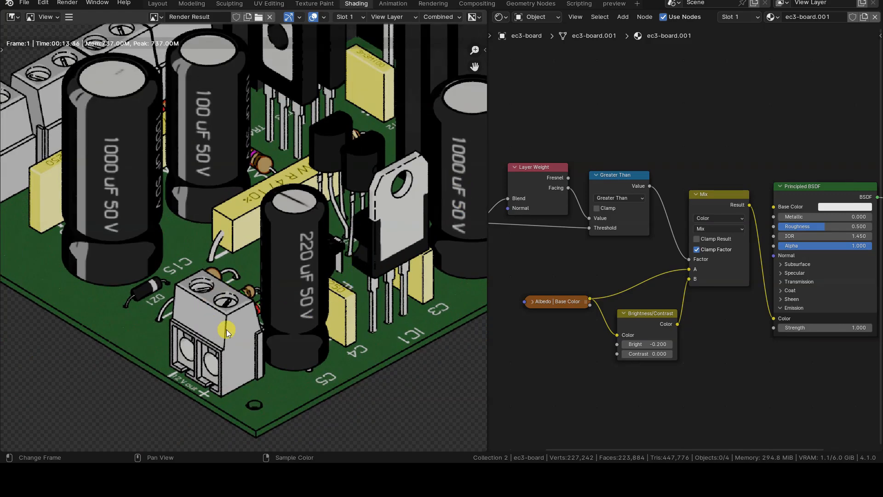
{"action": "scroll", "coordinate": [227, 331], "scroll_direction": "down", "scroll_amount": 5}
{"action": "scroll", "coordinate": [242, 340], "scroll_direction": "up", "scroll_amount": 3}
{"action": "middle_click_drag", "start_coordinate": [293, 300], "coordinate": [292, 301]}
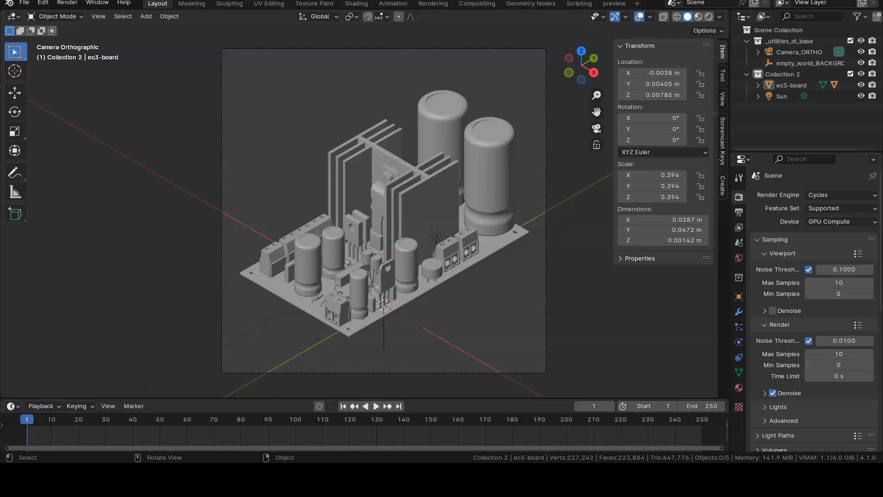
- Check the program version on the splash screen and look at the scene's render engine setting
{"action": "left_click", "coordinate": [24, 4]}
{"action": "mouse_move", "coordinate": [33, 15]}
{"action": "mouse_move", "coordinate": [9, 3]}
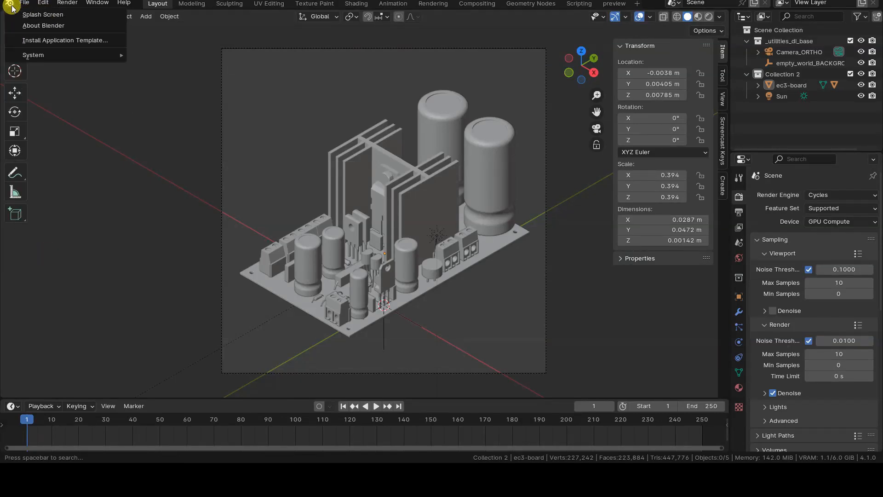
{"action": "left_click", "coordinate": [28, 15]}
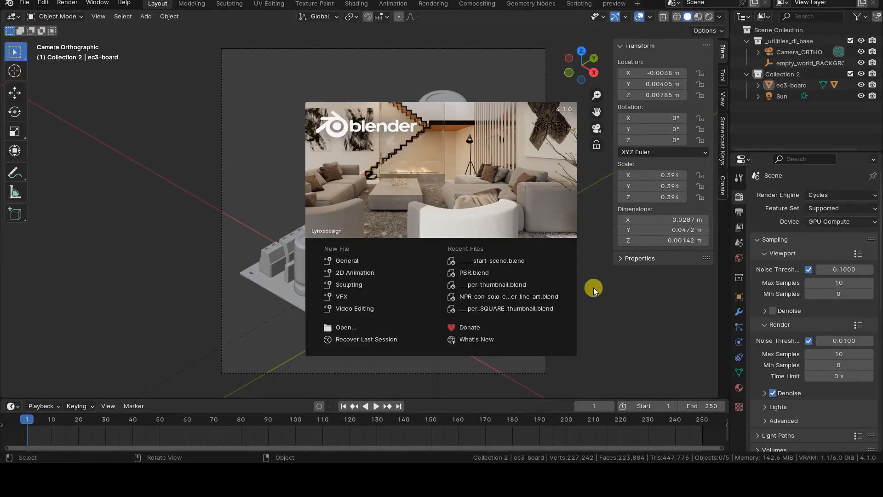
{"action": "left_click", "coordinate": [690, 310]}
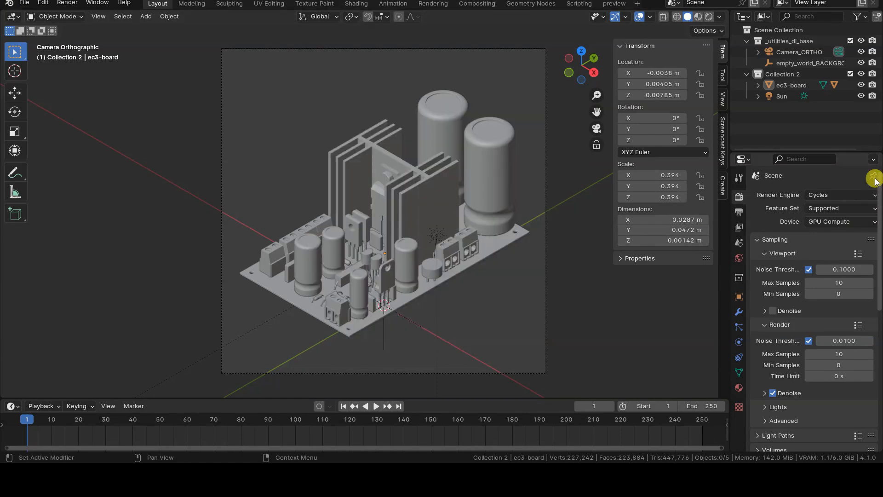
{"action": "left_click", "coordinate": [826, 197]}
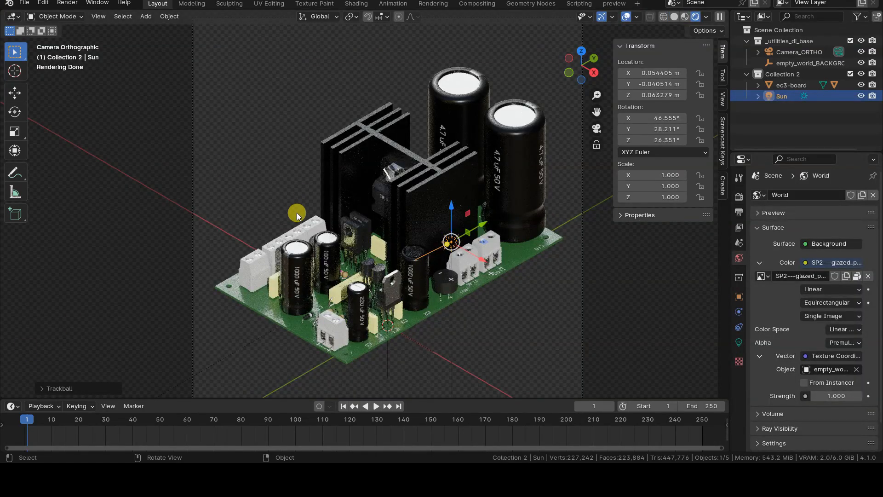
- Delete the Sun light and set the world background strength to 0
{"action": "key", "text": "x"}
{"action": "left_click", "coordinate": [297, 214]}
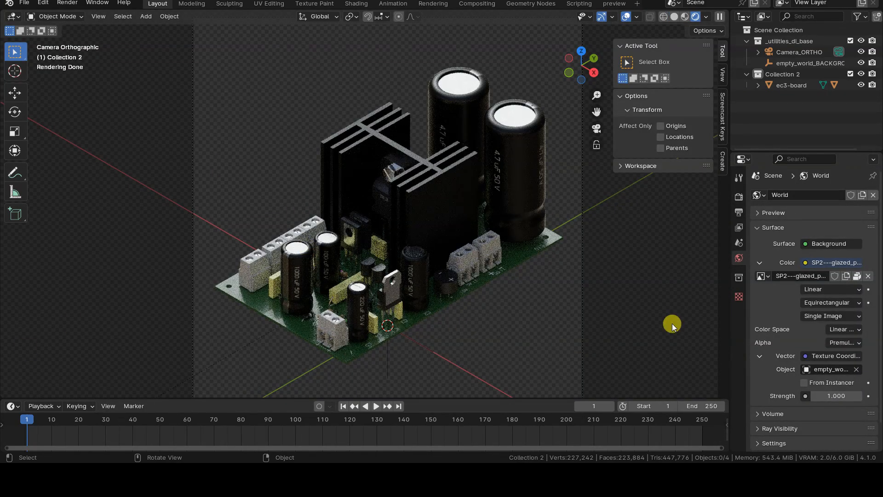
{"action": "left_click", "coordinate": [821, 396]}
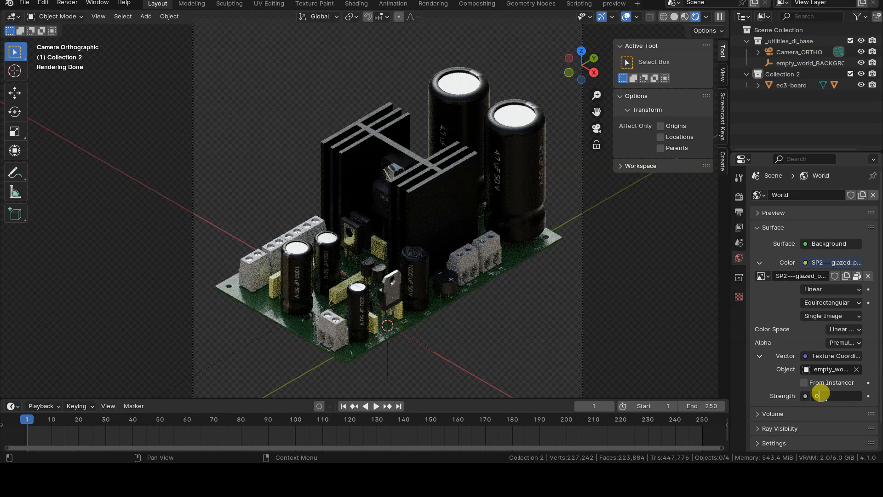
{"action": "type", "text": "0"}
{"action": "key", "text": "Return"}
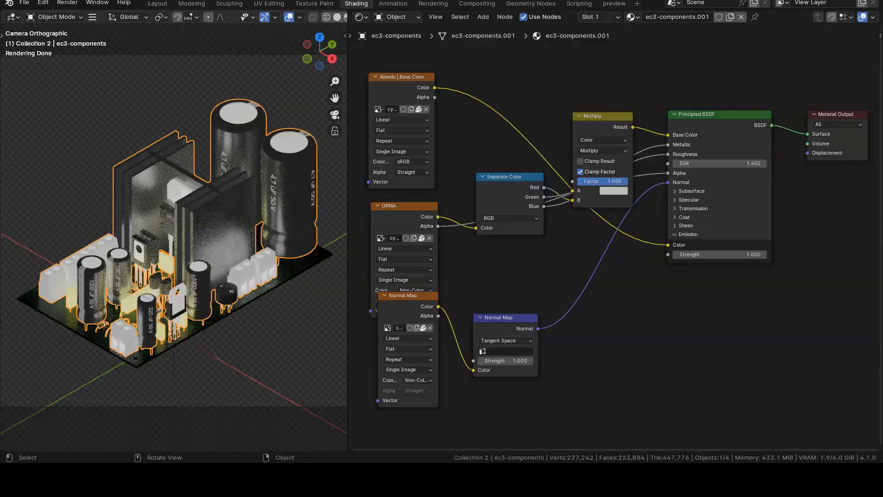
- Delete the ORMA, Separate Color, Multiply and both Normal Map nodes from the components' material
{"action": "left_click", "coordinate": [384, 215]}
{"action": "left_click", "coordinate": [420, 370], "text": "shift"}
{"action": "left_click", "coordinate": [500, 330], "text": "shift"}
{"action": "left_click", "coordinate": [533, 174], "text": "shift"}
{"action": "left_click", "coordinate": [592, 116], "text": "shift"}
{"action": "key", "text": "x"}
- Move the Albedo | Base Color texture node closer to the Principled BSDF node
{"action": "left_click_drag", "start_coordinate": [402, 81], "coordinate": [462, 185]}
{"action": "scroll", "coordinate": [655, 258], "scroll_direction": "up", "scroll_amount": 1}
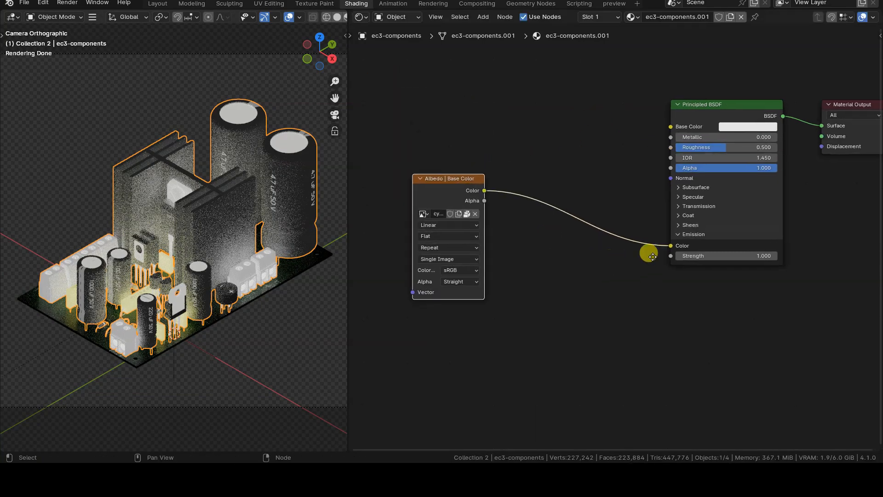
{"action": "middle_click_drag", "start_coordinate": [655, 259], "coordinate": [612, 278]}
{"action": "scroll", "coordinate": [612, 277], "scroll_direction": "up", "scroll_amount": 1}
{"action": "mouse_move", "coordinate": [408, 198]}
{"action": "left_mouse_down"}
{"action": "mouse_move", "coordinate": [441, 193]}
{"action": "mouse_move", "coordinate": [408, 256]}
{"action": "left_mouse_up"}
{"action": "left_click", "coordinate": [392, 192]}
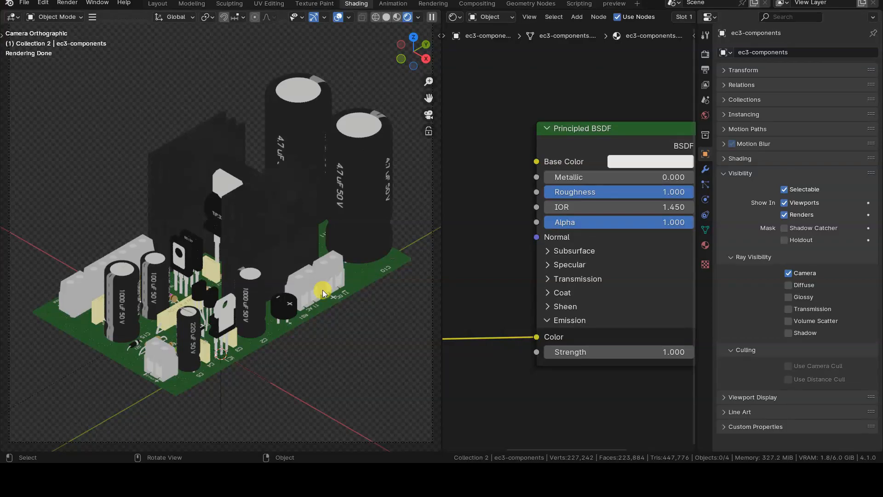
- Keep only Camera ray visibility enabled for the ec3-components object
{"action": "left_click", "coordinate": [371, 200]}
{"action": "mouse_move", "coordinate": [789, 285]}
{"action": "left_mouse_down"}
{"action": "mouse_move", "coordinate": [790, 333]}
{"action": "mouse_move", "coordinate": [787, 284]}
{"action": "left_mouse_up"}
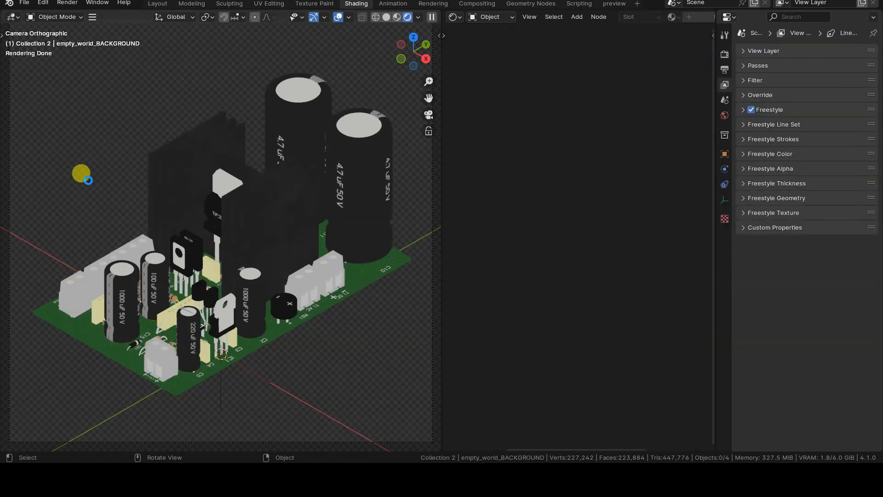
- Render the scene with Freestyle enabled and inspect the outlined result
{"action": "key", "text": "F12"}
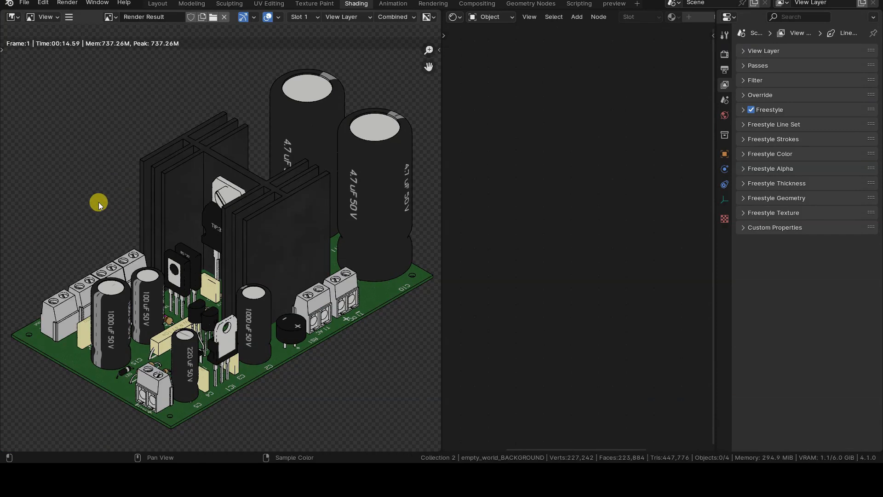
{"action": "scroll", "coordinate": [99, 203], "scroll_direction": "up", "scroll_amount": 2}
{"action": "scroll", "coordinate": [98, 202], "scroll_direction": "down", "scroll_amount": 3}
{"action": "scroll", "coordinate": [99, 202], "scroll_direction": "up", "scroll_amount": 2}
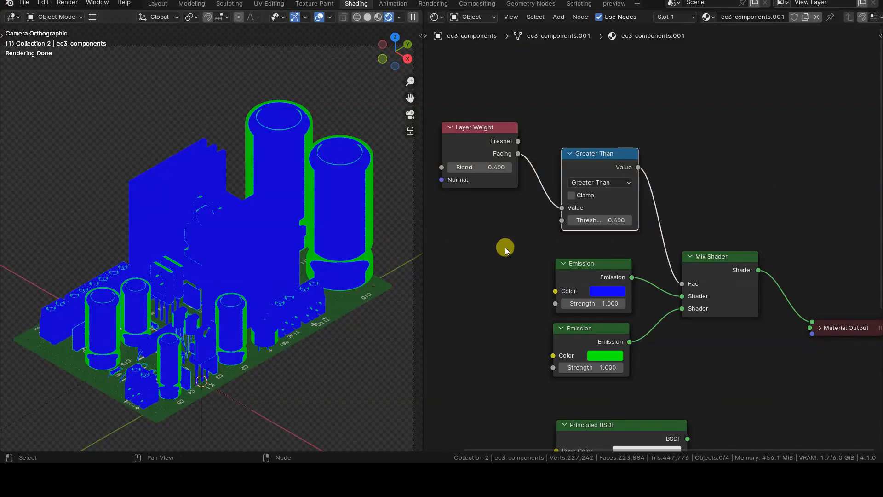
- Add a Value node and connect it to the Layer Weight Blend and the Greater Than Threshold inputs
{"action": "scroll", "coordinate": [513, 248], "scroll_direction": "down", "scroll_amount": 2}
{"action": "key", "text": "shift+a"}
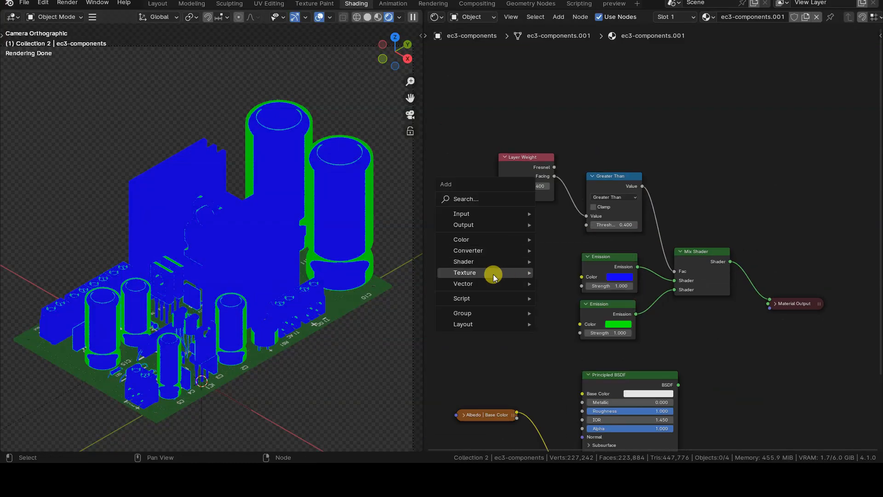
{"action": "left_click", "coordinate": [591, 408]}
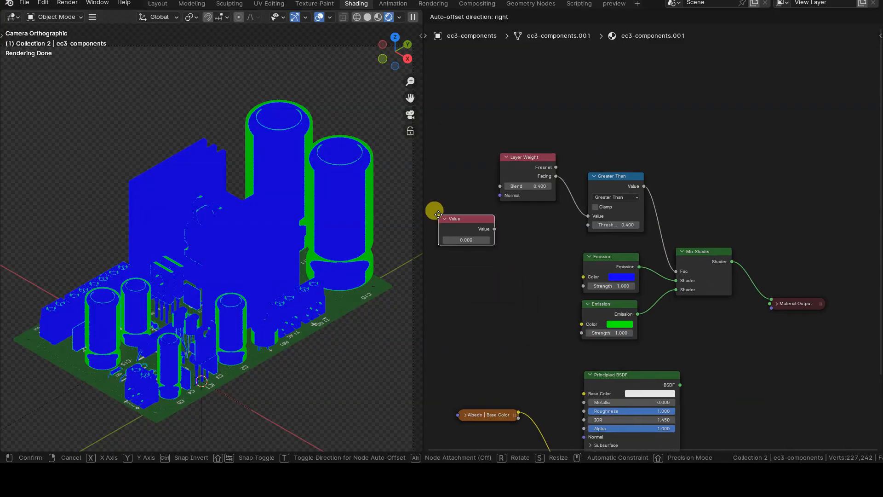
{"action": "left_click", "coordinate": [524, 220]}
{"action": "left_click_drag", "start_coordinate": [522, 220], "coordinate": [629, 224]}
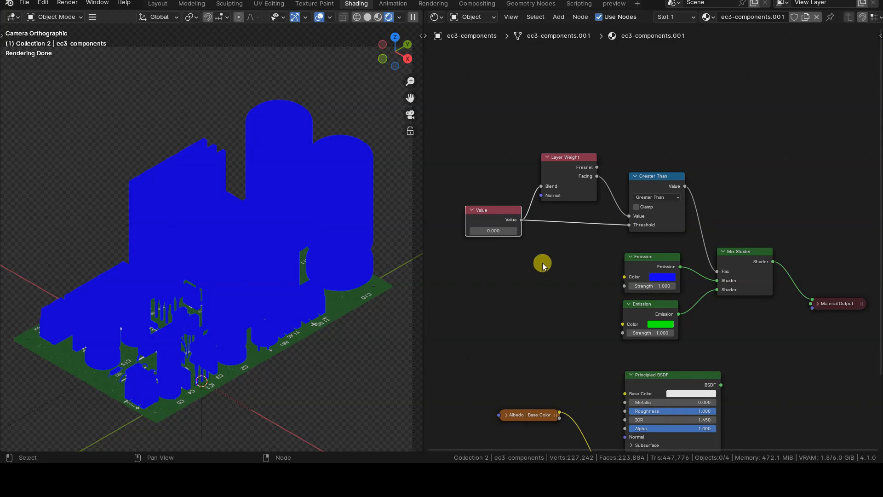
- Set the Value node to 0.350
{"action": "left_click", "coordinate": [492, 228]}
{"action": "key", "text": "Return"}
{"action": "scroll", "coordinate": [502, 229], "scroll_direction": "up", "scroll_amount": 2}
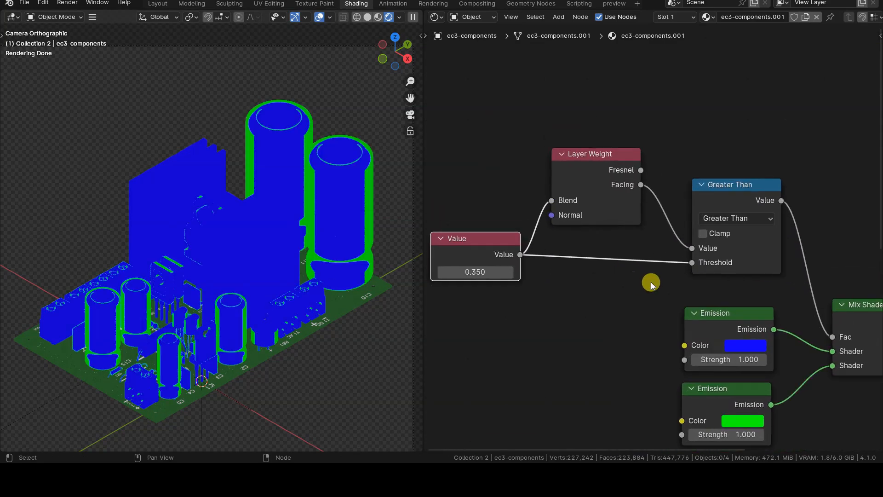
{"action": "left_click_drag", "start_coordinate": [422, 312], "coordinate": [367, 317]}
{"action": "middle_click_drag", "start_coordinate": [611, 314], "coordinate": [574, 307]}
- Try 0.4 and 0.5 in the Value node to compare the width of the green edge areas
{"action": "left_click", "coordinate": [433, 263]}
{"action": "type", "text": "0.4"}
{"action": "key", "text": "Return"}
{"action": "left_click", "coordinate": [454, 262]}
{"action": "left_click", "coordinate": [454, 262]}
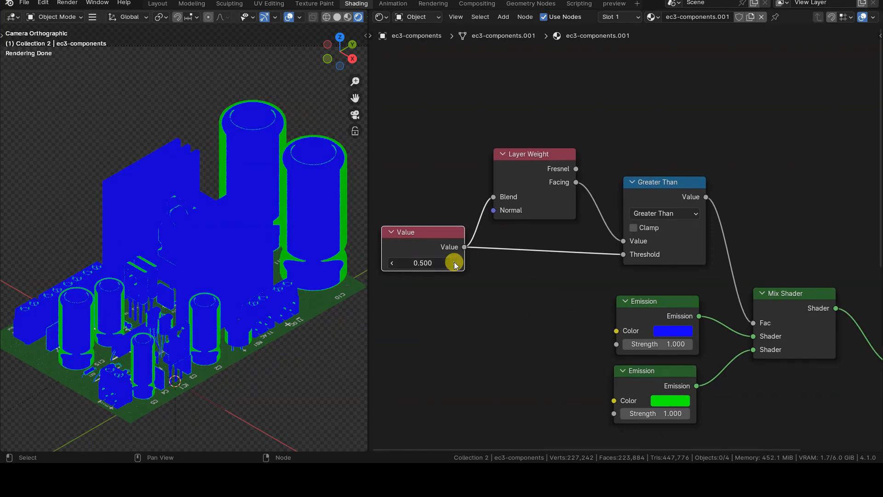
- Lower the Value node stepwise and set it to 0.15
{"action": "left_click", "coordinate": [392, 265]}
{"action": "left_click", "coordinate": [392, 265]}
{"action": "left_click", "coordinate": [392, 265]}
{"action": "left_click", "coordinate": [392, 266]}
{"action": "left_click", "coordinate": [392, 266]}
{"action": "left_click", "coordinate": [423, 261]}
{"action": "type", "text": "0.15"}
{"action": "key", "text": "Return"}
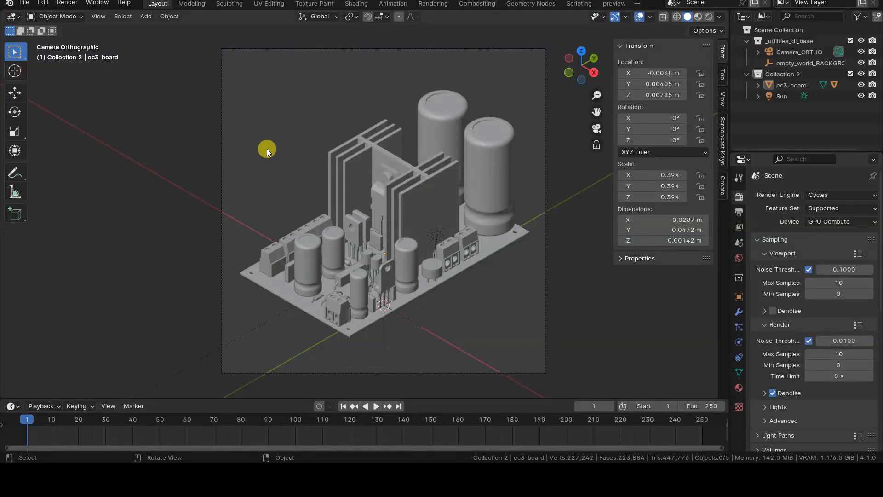
- Switch the viewport to Rendered shading and show the World settings
{"action": "key", "text": "z"}
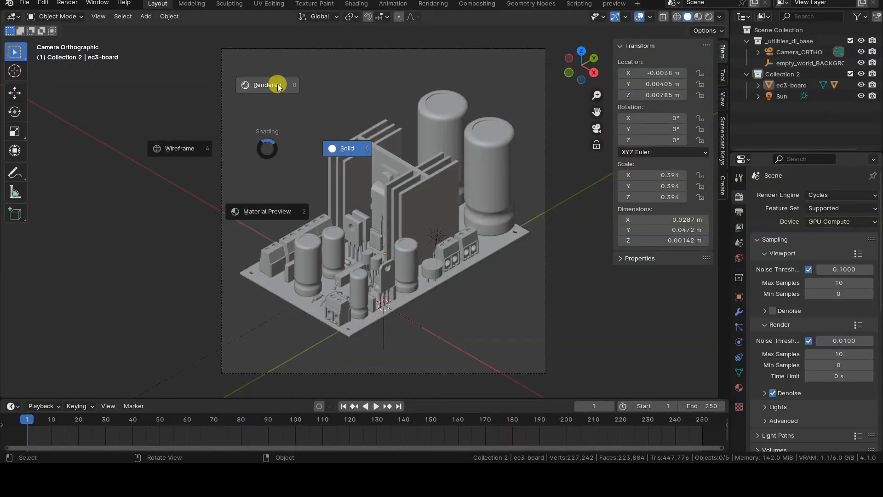
{"action": "left_click", "coordinate": [264, 100]}
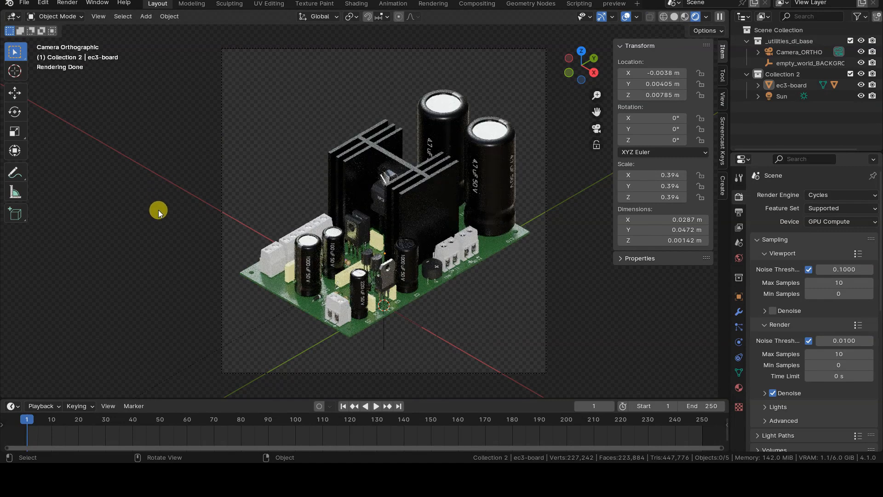
{"action": "scroll", "coordinate": [140, 222], "scroll_direction": "up", "scroll_amount": 1}
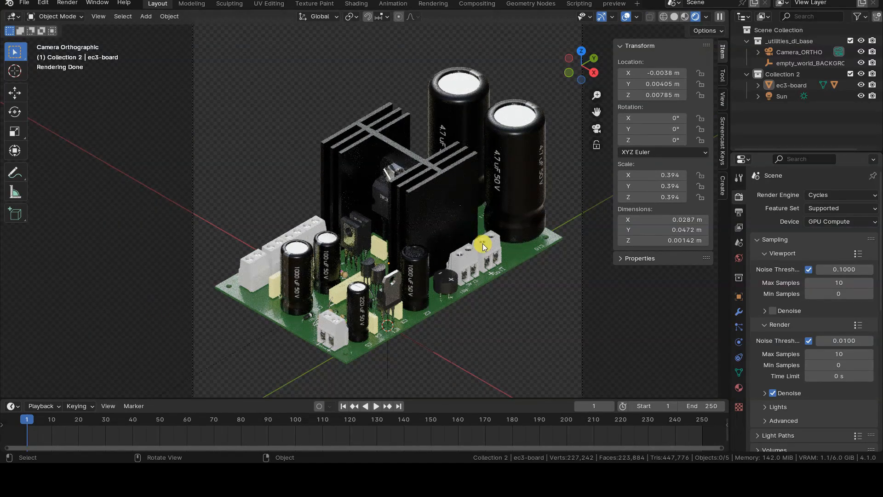
{"action": "left_click", "coordinate": [738, 258]}
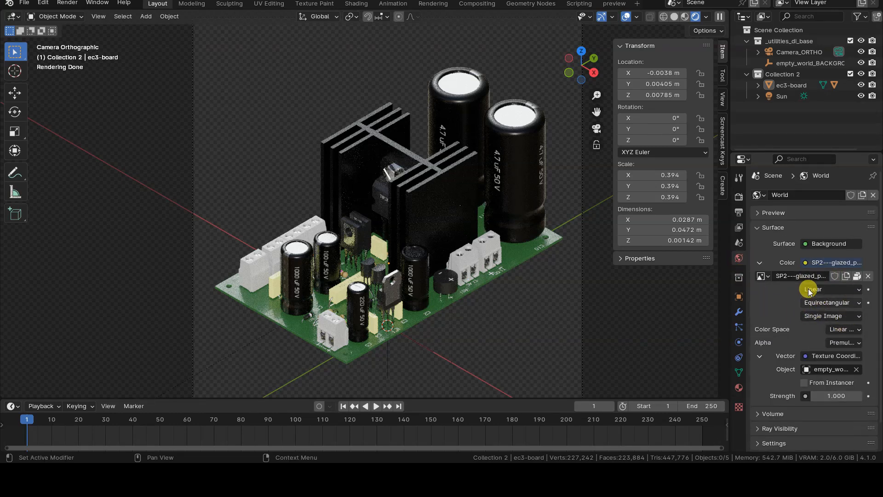
- Select the Sun light and rotate it with trackball rotation to about 46.6°, 28.2° and 26.4°
{"action": "left_click", "coordinate": [783, 96]}
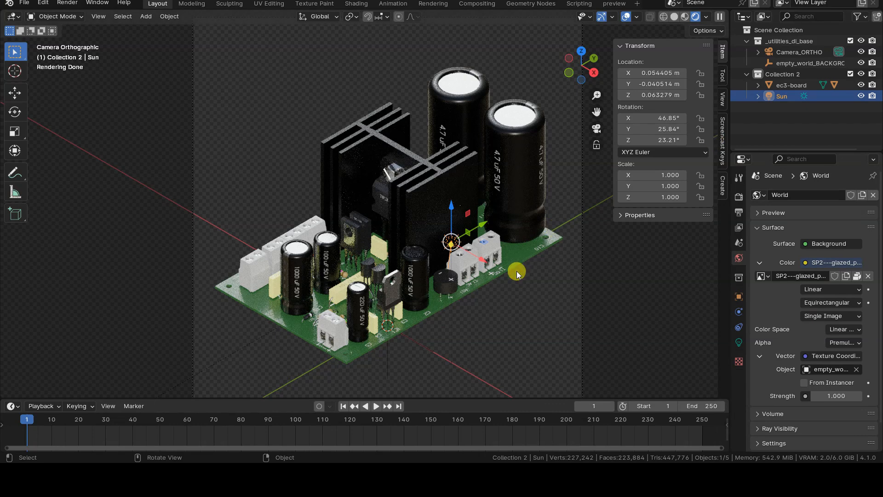
{"action": "key", "text": "r"}
{"action": "key", "text": "r"}
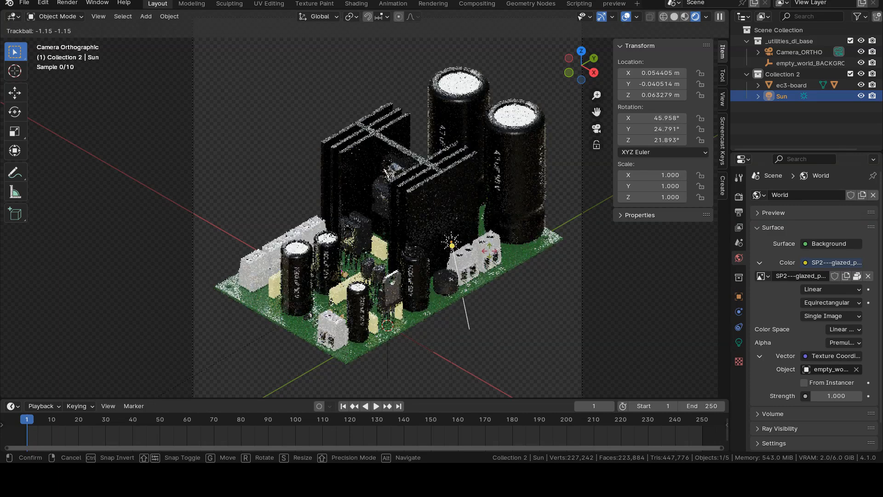
{"action": "left_click", "coordinate": [257, 332]}
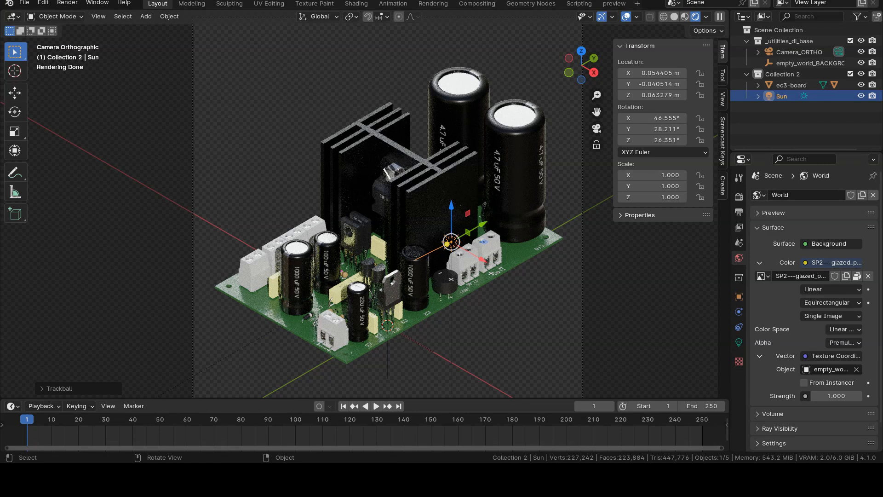
- Remove the Sun light from the scene and set the world's HDRI background strength to 0
{"action": "key", "text": "x"}
{"action": "left_click", "coordinate": [297, 216]}
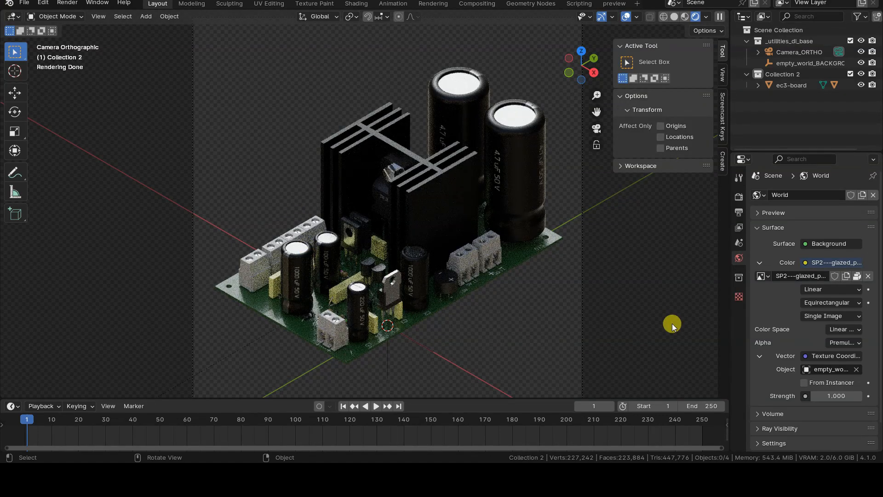
{"action": "left_click", "coordinate": [821, 396]}
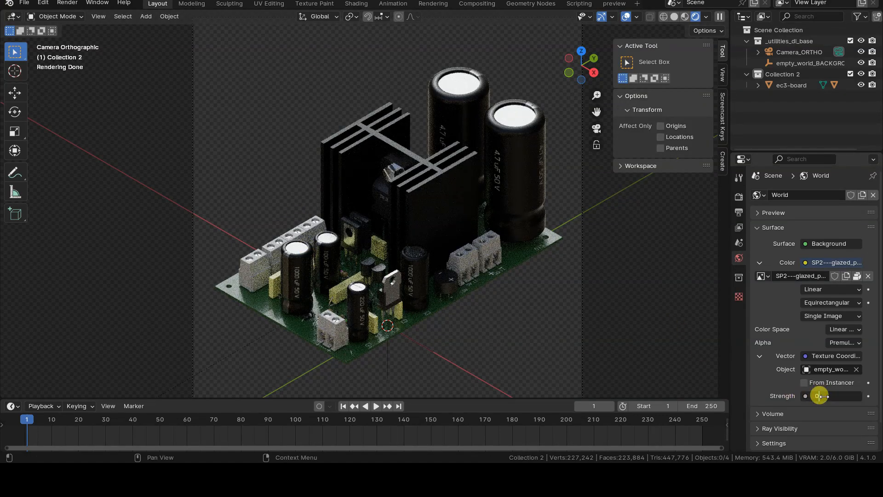
{"action": "type", "text": "0"}
{"action": "key", "text": "Return"}
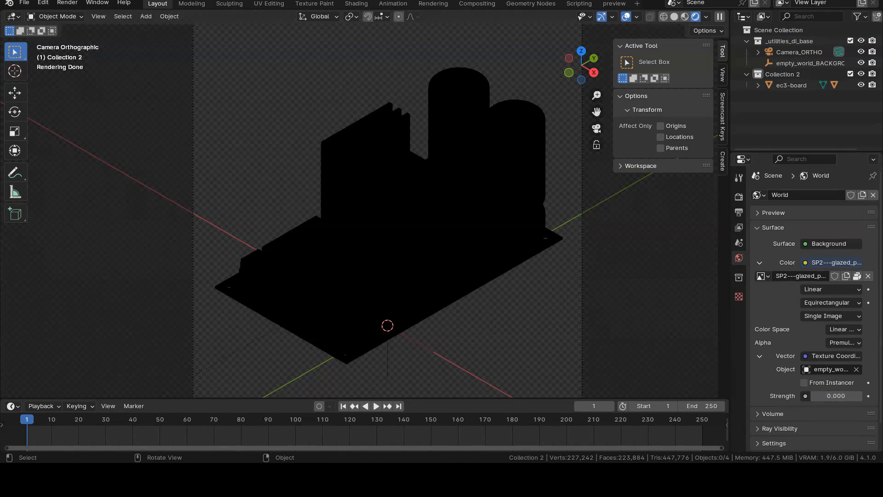
- Go to the Shading workspace, set its viewport to Rendered shading and turn the image area into a Shader Editor
{"action": "left_click", "coordinate": [357, 3]}
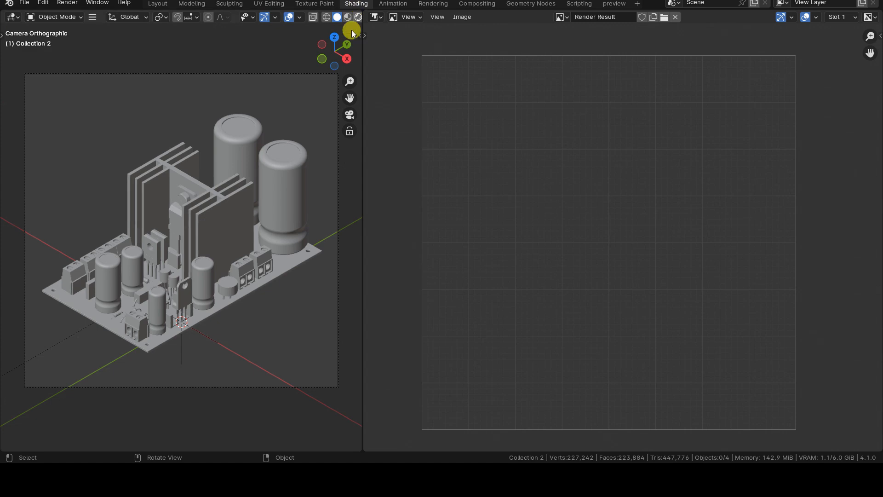
{"action": "key", "text": "z"}
{"action": "left_click", "coordinate": [271, 258]}
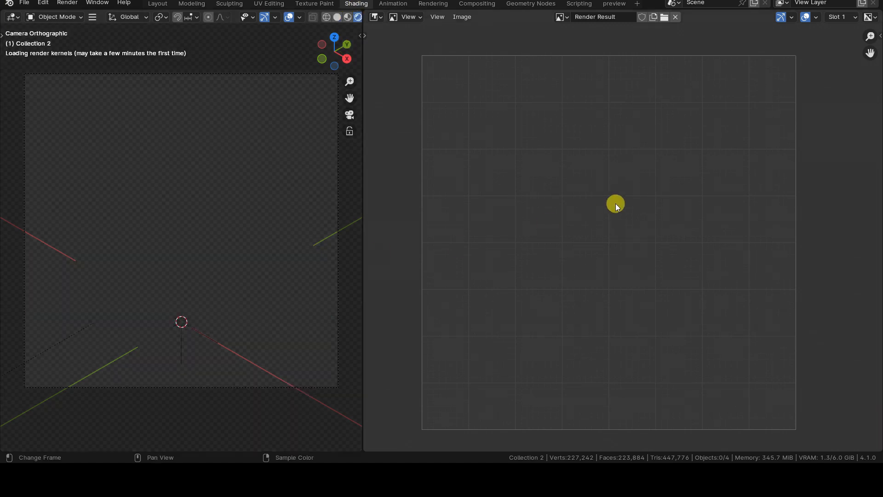
{"action": "key", "text": "shift+F3"}
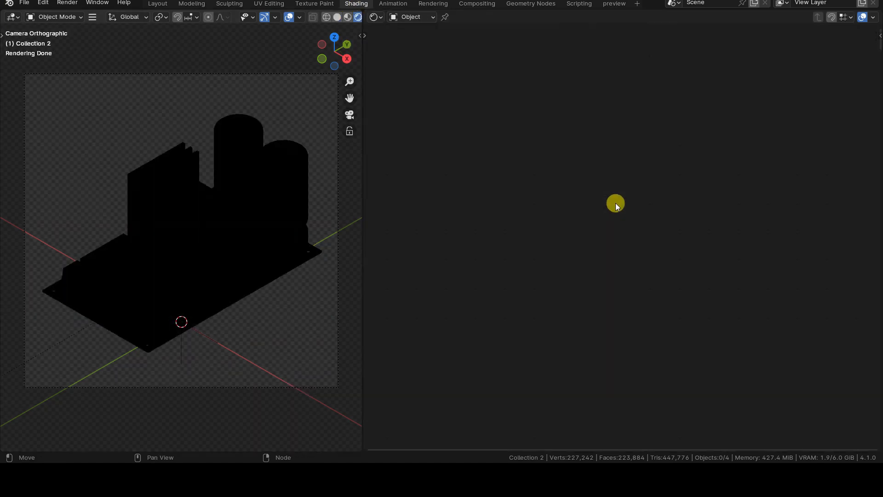
- Select the board's components object and bring its ec3-components.001 material nodes into view
{"action": "left_click", "coordinate": [291, 188]}
{"action": "key", "text": "KP_Decimal"}
{"action": "scroll", "coordinate": [520, 235], "scroll_direction": "up", "scroll_amount": 3}
{"action": "middle_click_drag", "start_coordinate": [791, 189], "coordinate": [676, 254]}
{"action": "scroll", "coordinate": [625, 279], "scroll_direction": "up", "scroll_amount": 2}
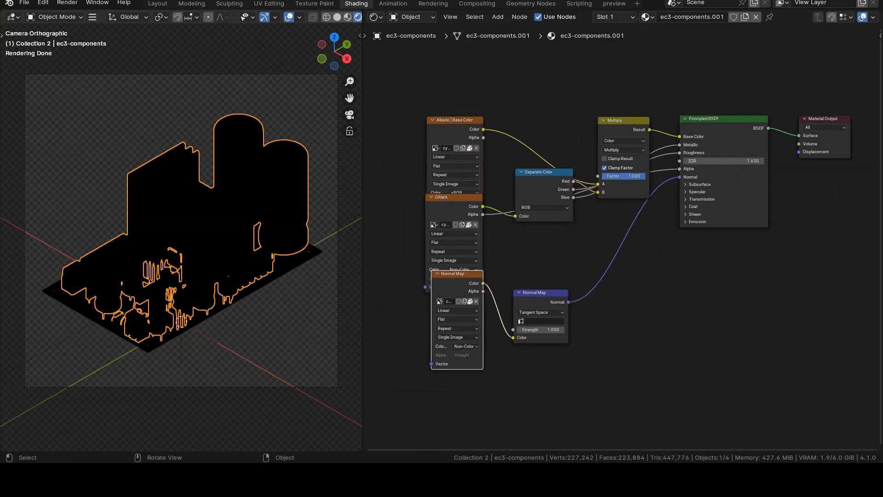
{"action": "scroll", "coordinate": [788, 304], "scroll_direction": "up", "scroll_amount": 2}
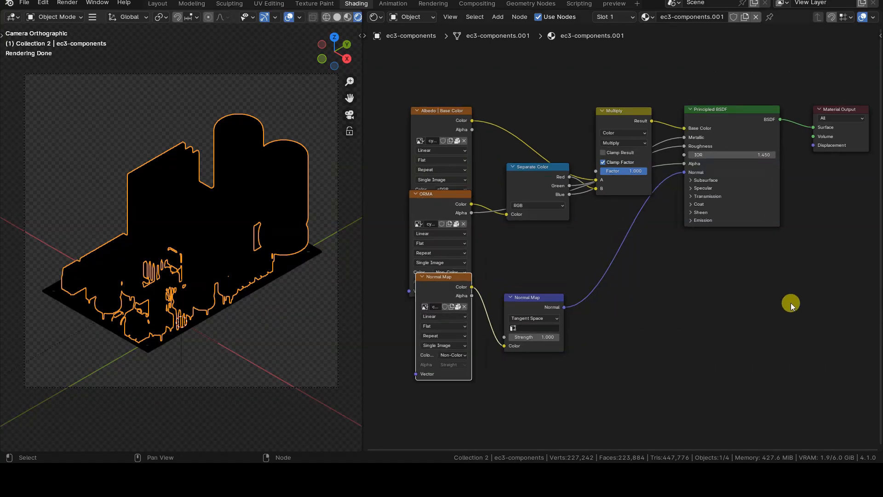
- Disconnect the Albedo | Base Color texture from the Multiply node and link its color to the Principled BSDF's emission color
{"action": "middle_click_drag", "start_coordinate": [813, 279], "coordinate": [788, 292]}
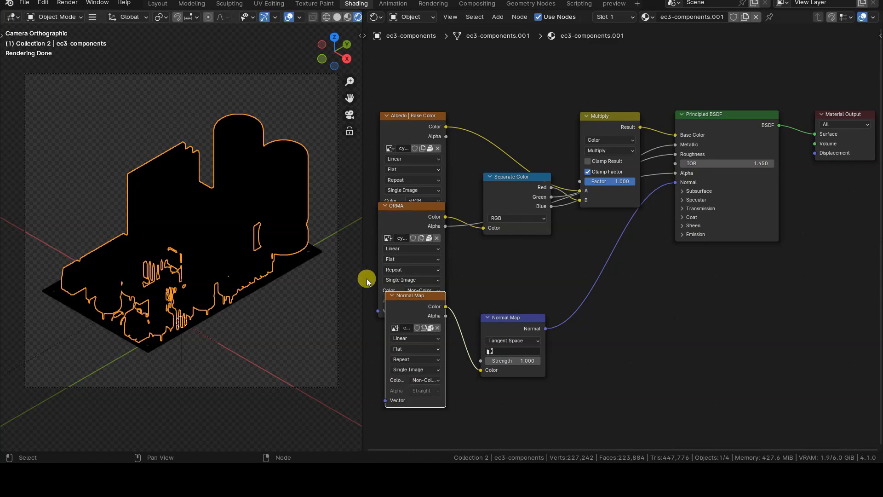
{"action": "left_click_drag", "start_coordinate": [362, 279], "coordinate": [348, 281]}
{"action": "middle_click_drag", "start_coordinate": [230, 261], "coordinate": [229, 246], "text": "ctrl"}
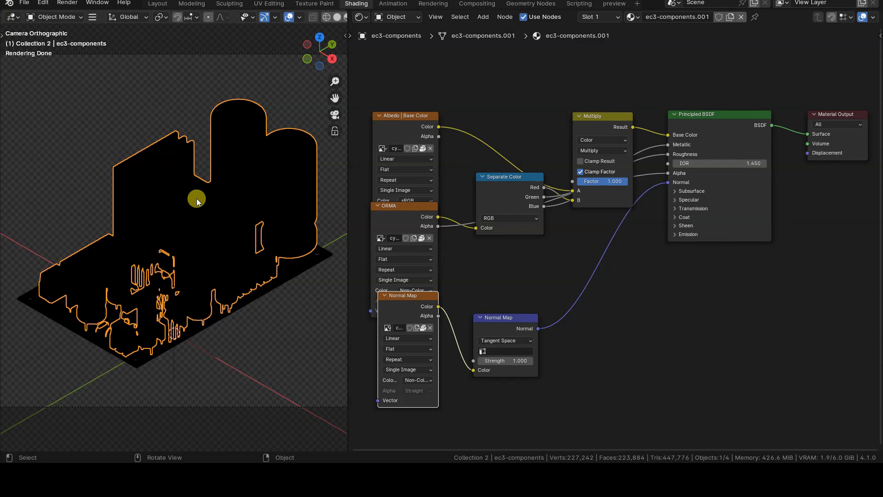
{"action": "left_click_drag", "start_coordinate": [407, 119], "coordinate": [403, 80]}
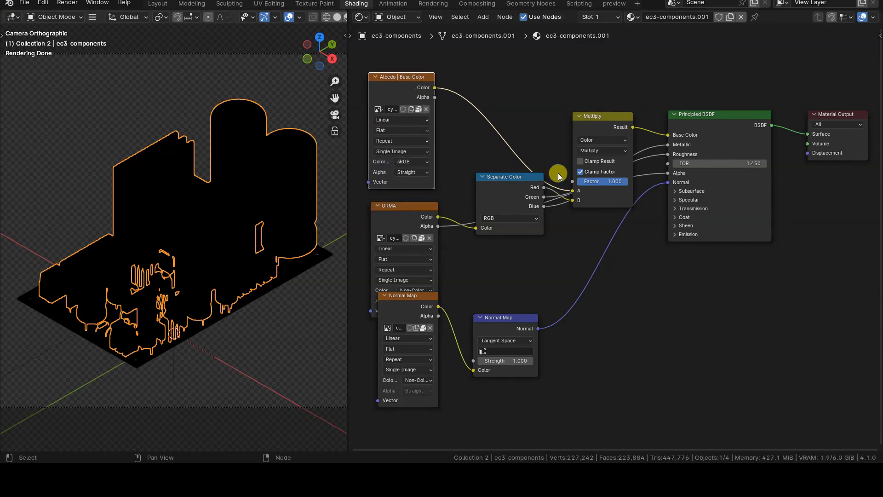
{"action": "left_click_drag", "start_coordinate": [571, 193], "coordinate": [529, 124]}
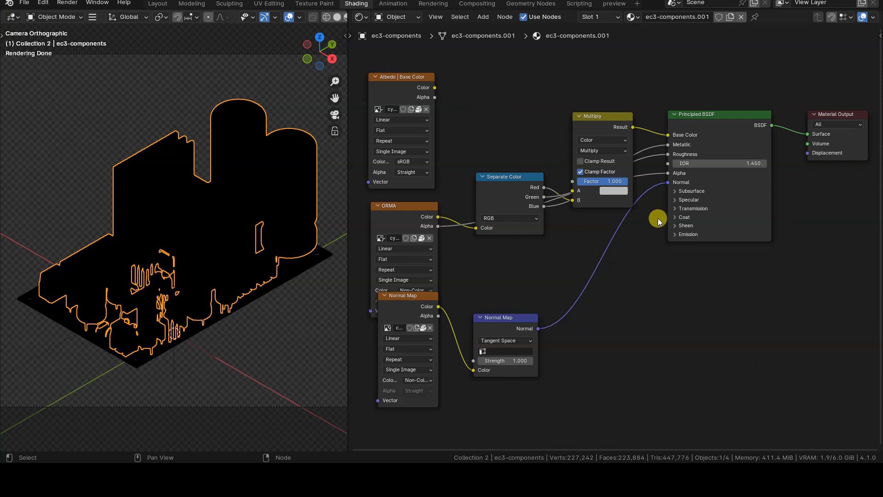
{"action": "left_click", "coordinate": [675, 233]}
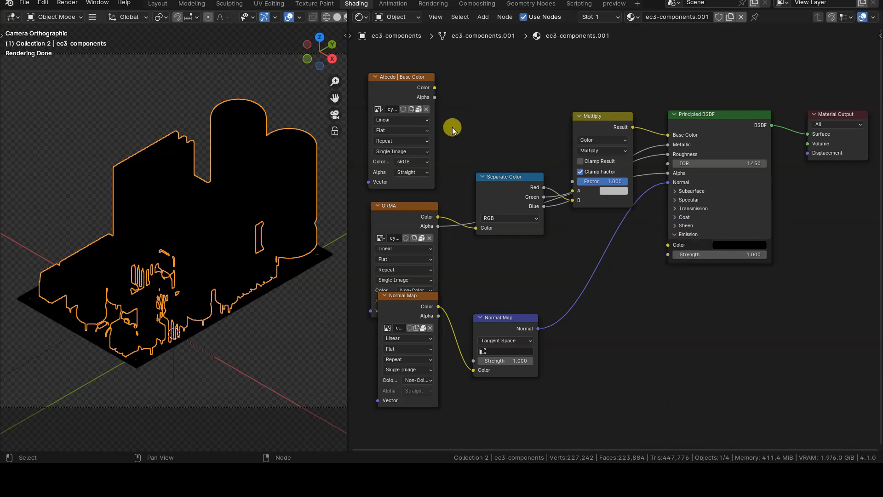
{"action": "left_click_drag", "start_coordinate": [436, 88], "coordinate": [667, 246]}
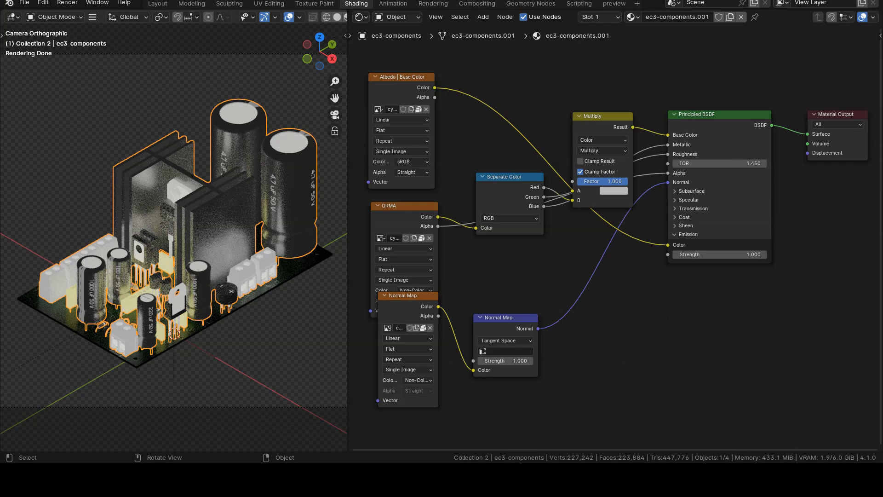
- Delete the ORMA texture, both Normal Map nodes, the Separate Color node and the Multiply node from the components material
{"action": "left_click", "coordinate": [395, 206]}
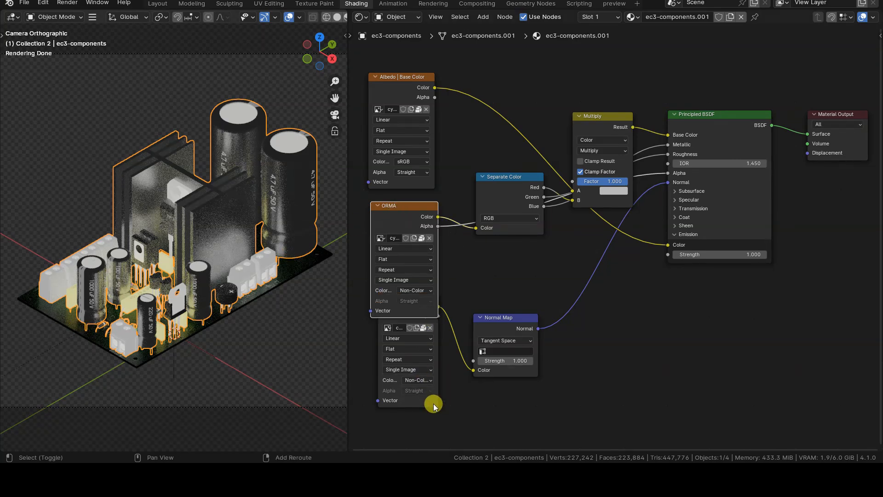
{"action": "left_click", "coordinate": [434, 403], "text": "shift"}
{"action": "left_click", "coordinate": [505, 316], "text": "shift"}
{"action": "left_click", "coordinate": [514, 176], "text": "shift"}
{"action": "left_click", "coordinate": [592, 114], "text": "shift"}
{"action": "key", "text": "x"}
- Move the Albedo | Base Color node level with the shader's emission color input and collapse it
{"action": "left_click_drag", "start_coordinate": [404, 77], "coordinate": [460, 180]}
{"action": "scroll", "coordinate": [645, 261], "scroll_direction": "up", "scroll_amount": 1}
{"action": "middle_click_drag", "start_coordinate": [645, 261], "coordinate": [610, 280]}
{"action": "scroll", "coordinate": [612, 280], "scroll_direction": "up", "scroll_amount": 1}
{"action": "left_click_drag", "start_coordinate": [412, 194], "coordinate": [412, 271]}
{"action": "left_click", "coordinate": [393, 194]}
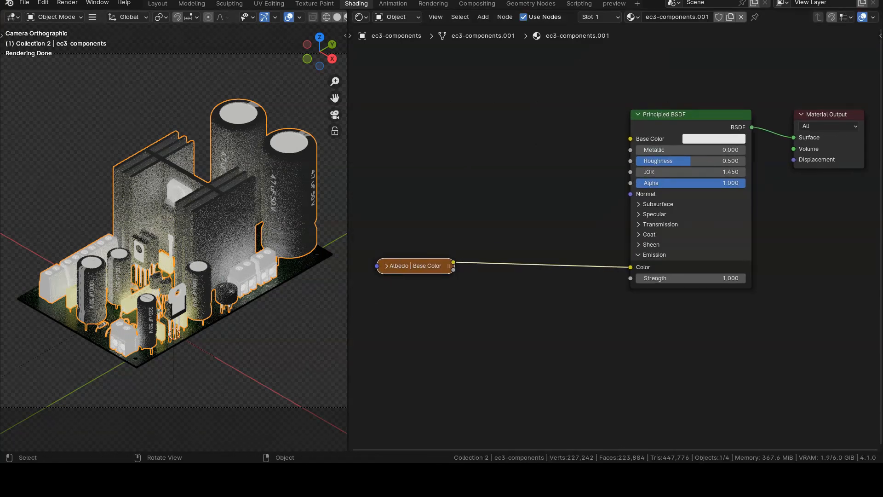
- Set the components shader's roughness to 1, then collapse the Material Output node and align it with the BSDF output
{"action": "left_click", "coordinate": [724, 160]}
{"action": "type", "text": "1"}
{"action": "key", "text": "Return"}
{"action": "left_click_drag", "start_coordinate": [423, 265], "coordinate": [509, 271]}
{"action": "scroll", "coordinate": [651, 280], "scroll_direction": "up", "scroll_amount": 3}
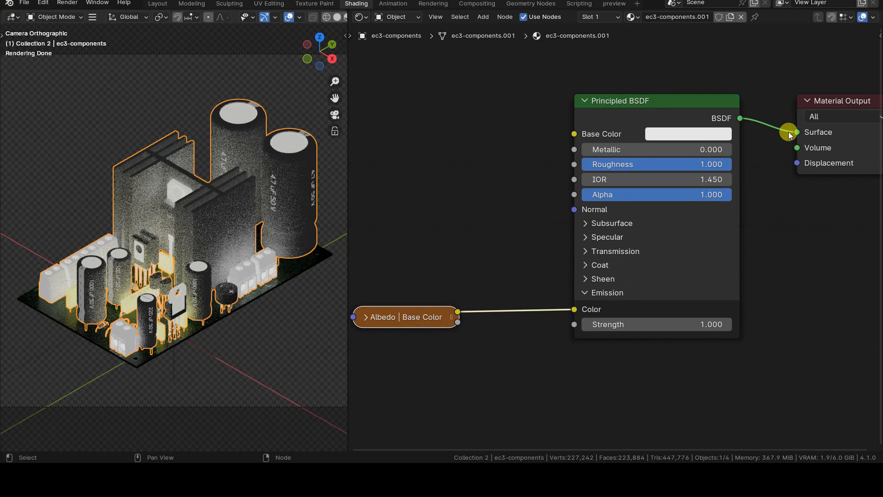
{"action": "left_click", "coordinate": [807, 100]}
{"action": "left_click_drag", "start_coordinate": [808, 98], "coordinate": [810, 124]}
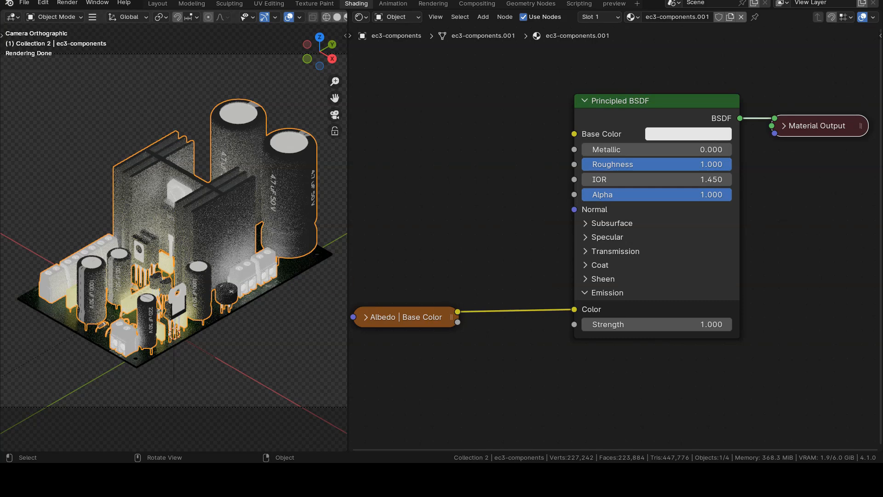
- Select the ec3-board object and delete its ORMA, normal map, Separate Color and Multiply nodes
{"action": "left_click", "coordinate": [314, 265]}
{"action": "scroll", "coordinate": [607, 249], "scroll_direction": "down", "scroll_amount": 3}
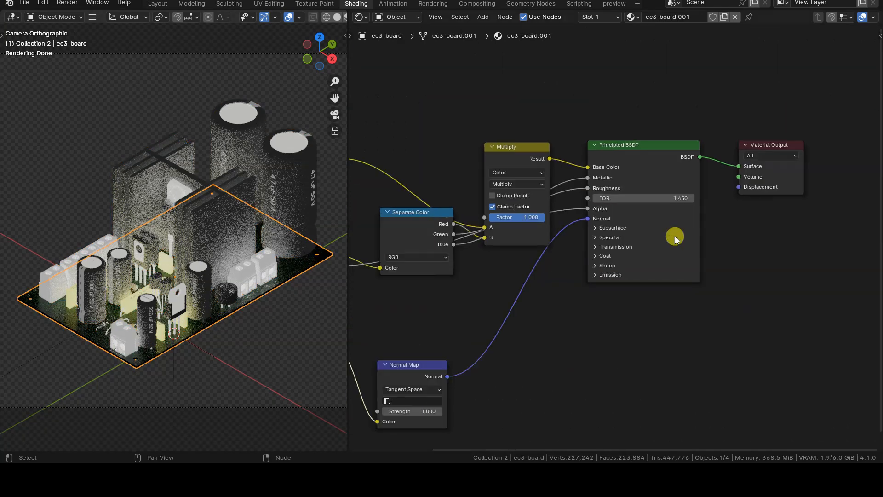
{"action": "left_click", "coordinate": [454, 216]}
{"action": "left_click", "coordinate": [389, 241], "text": "shift"}
{"action": "left_click", "coordinate": [387, 408], "text": "shift"}
{"action": "left_click", "coordinate": [467, 340], "text": "shift"}
{"action": "left_click", "coordinate": [538, 167], "text": "shift"}
{"action": "key", "text": "x"}
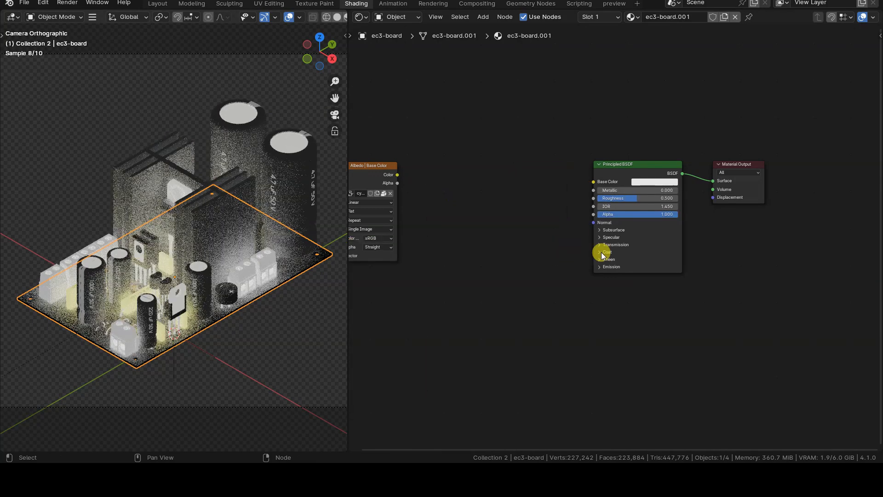
- Link the board's Albedo | Base Color texture to the shader's emission color and collapse the texture and Material Output nodes
{"action": "left_click", "coordinate": [600, 266]}
{"action": "left_click_drag", "start_coordinate": [358, 174], "coordinate": [456, 264]}
{"action": "left_click_drag", "start_coordinate": [495, 265], "coordinate": [581, 277]}
{"action": "left_click", "coordinate": [445, 256]}
{"action": "left_click_drag", "start_coordinate": [444, 256], "coordinate": [509, 279]}
{"action": "scroll", "coordinate": [615, 244], "scroll_direction": "up", "scroll_amount": 2}
{"action": "left_click", "coordinate": [792, 113]}
{"action": "left_click_drag", "start_coordinate": [819, 111], "coordinate": [788, 133]}
{"action": "scroll", "coordinate": [740, 189], "scroll_direction": "up", "scroll_amount": 1}
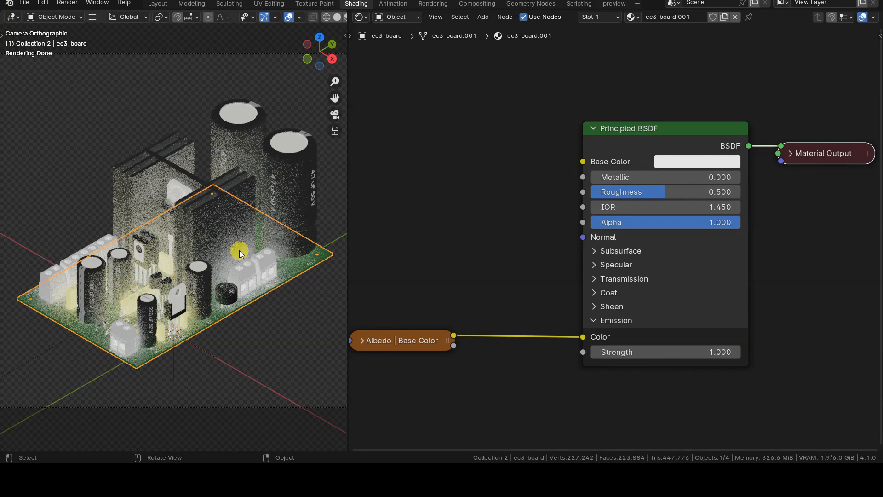
- Deselect the board, split the Shader Editor vertically and turn the new area into a Properties editor
{"action": "left_click", "coordinate": [283, 327]}
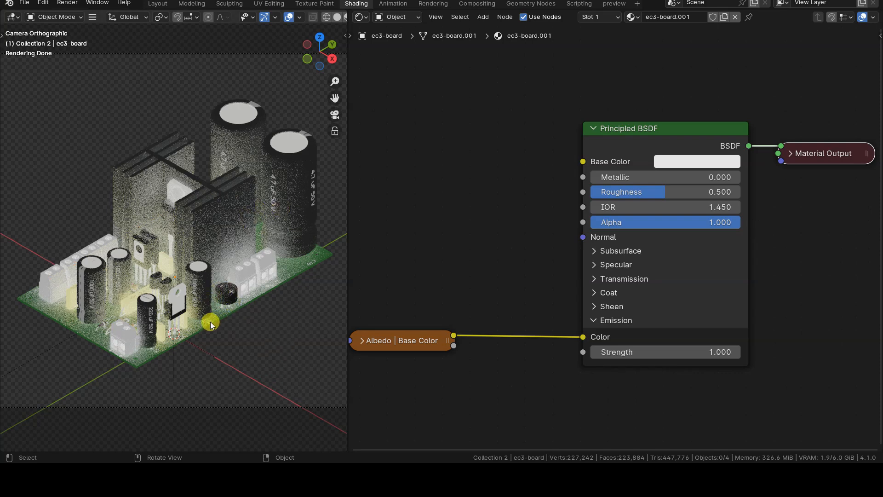
{"action": "scroll", "coordinate": [211, 321], "scroll_direction": "up", "scroll_amount": 5}
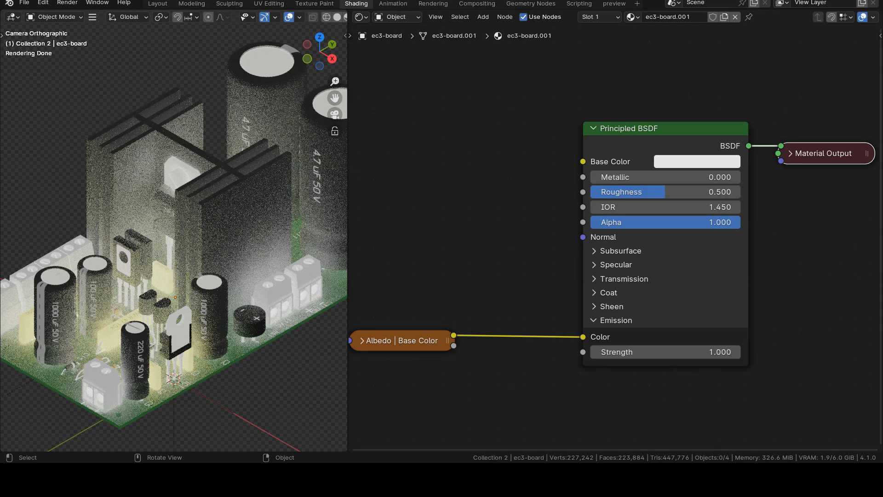
{"action": "left_click_drag", "start_coordinate": [879, 12], "coordinate": [705, 30]}
{"action": "left_click", "coordinate": [709, 17]}
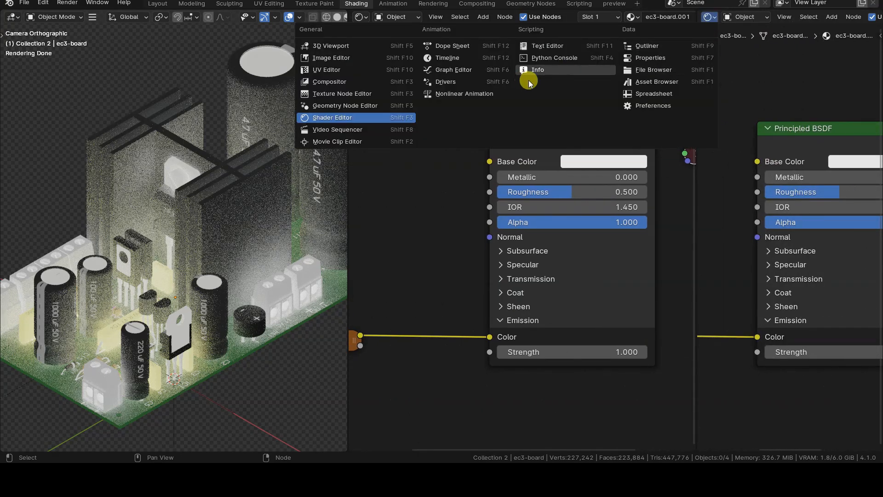
{"action": "left_click", "coordinate": [648, 58]}
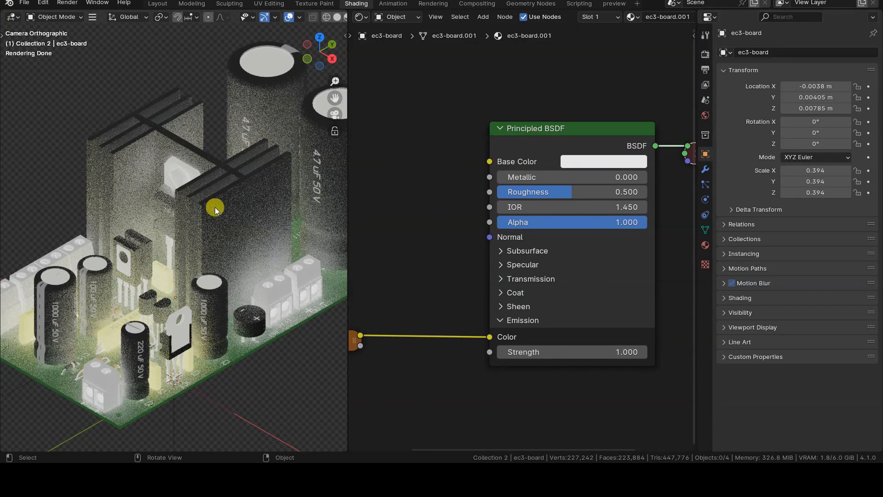
- Turn off Diffuse, Glossy, Transmission, Volume Scatter and Shadow ray visibility for the ec3-components object, keeping only Camera
{"action": "left_click", "coordinate": [228, 216]}
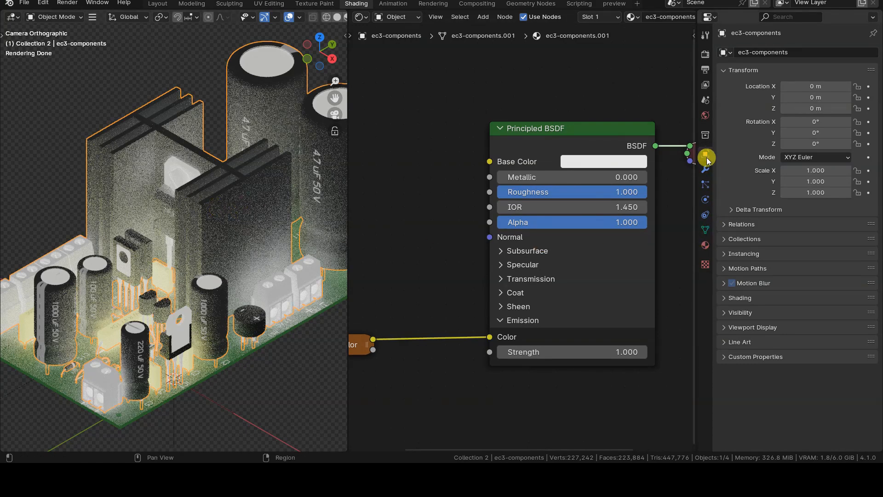
{"action": "left_click", "coordinate": [725, 312]}
{"action": "left_click", "coordinate": [725, 71]}
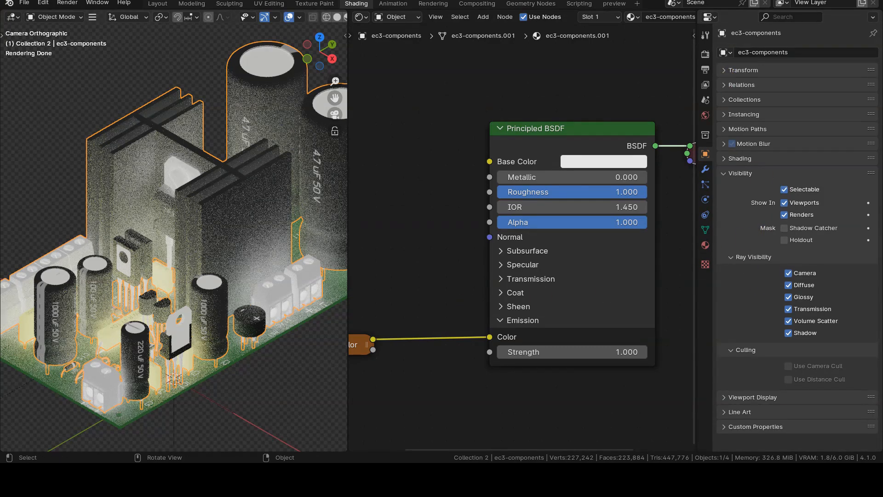
{"action": "left_click", "coordinate": [789, 285]}
{"action": "left_click", "coordinate": [789, 297]}
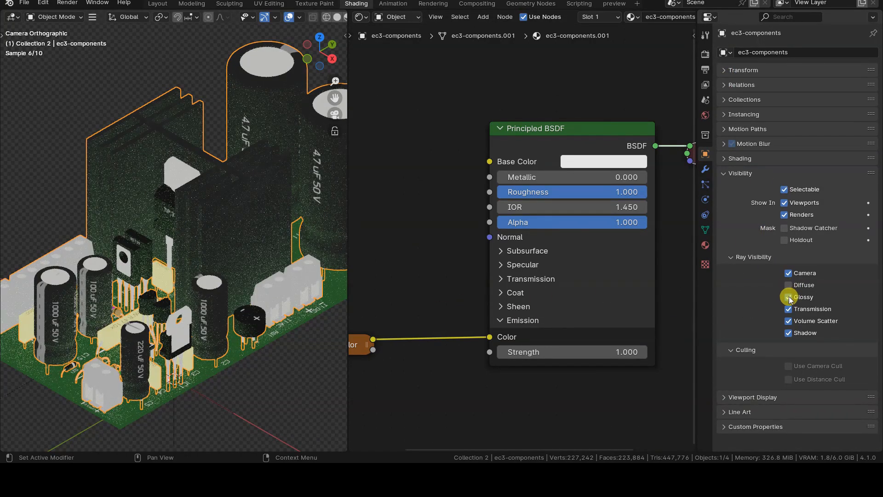
{"action": "left_click", "coordinate": [788, 310]}
{"action": "left_click", "coordinate": [788, 321]}
{"action": "left_click", "coordinate": [789, 333]}
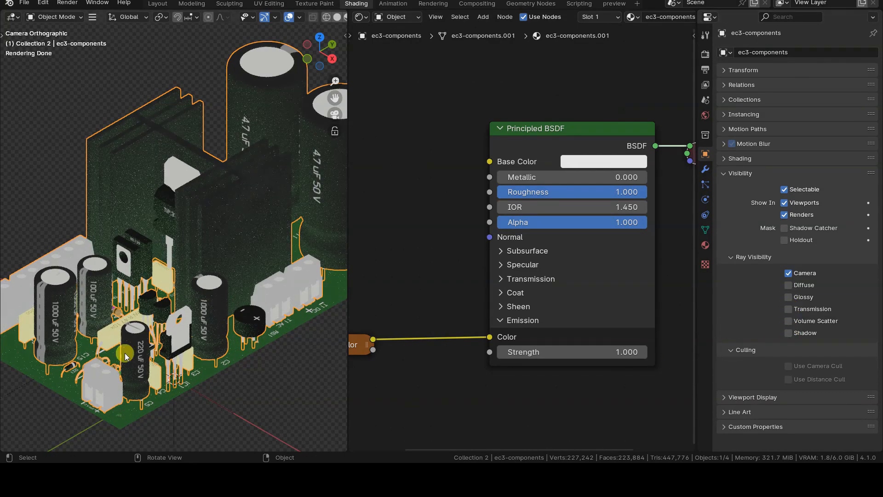
{"action": "scroll", "coordinate": [186, 383], "scroll_direction": "down", "scroll_amount": 1}
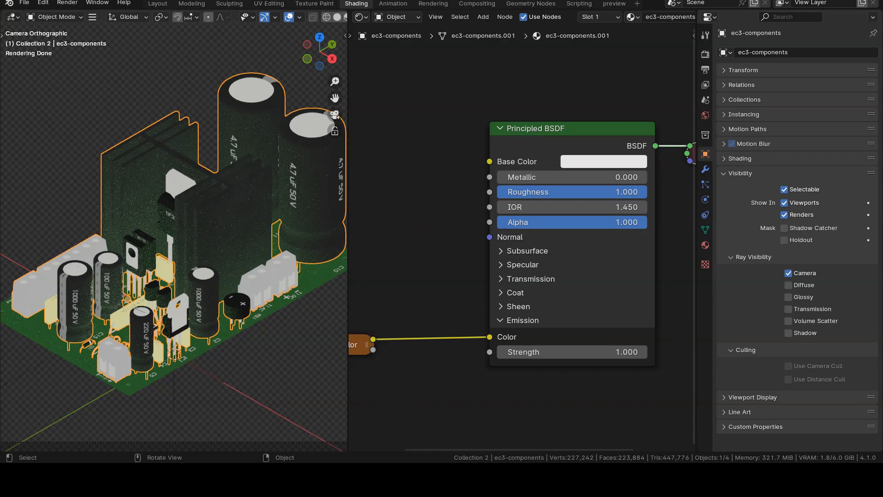
- Limit the ec3-board object's ray visibility to Camera by turning off the other five ray types, and widen the viewport
{"action": "left_click", "coordinate": [319, 278]}
{"action": "left_click", "coordinate": [788, 285]}
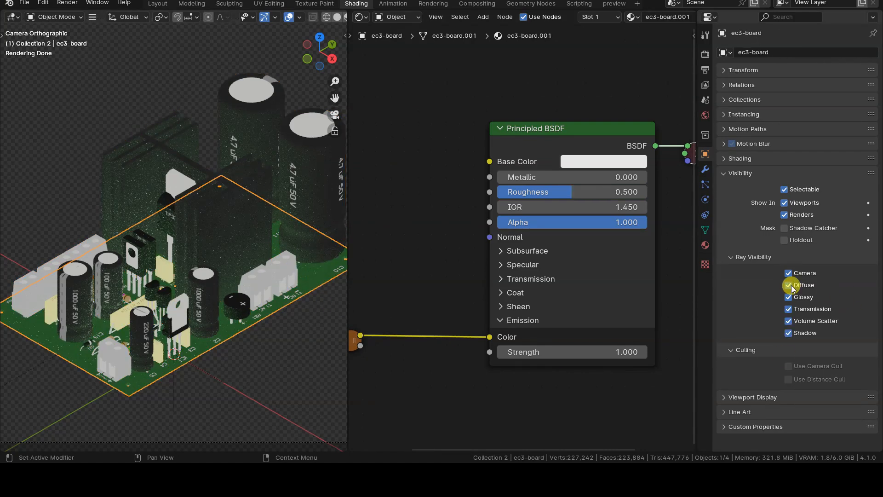
{"action": "left_click", "coordinate": [789, 297]}
{"action": "left_click", "coordinate": [788, 309]}
{"action": "left_click", "coordinate": [789, 321]}
{"action": "left_click", "coordinate": [789, 333]}
{"action": "left_click_drag", "start_coordinate": [349, 313], "coordinate": [442, 315]}
{"action": "left_click", "coordinate": [72, 392]}
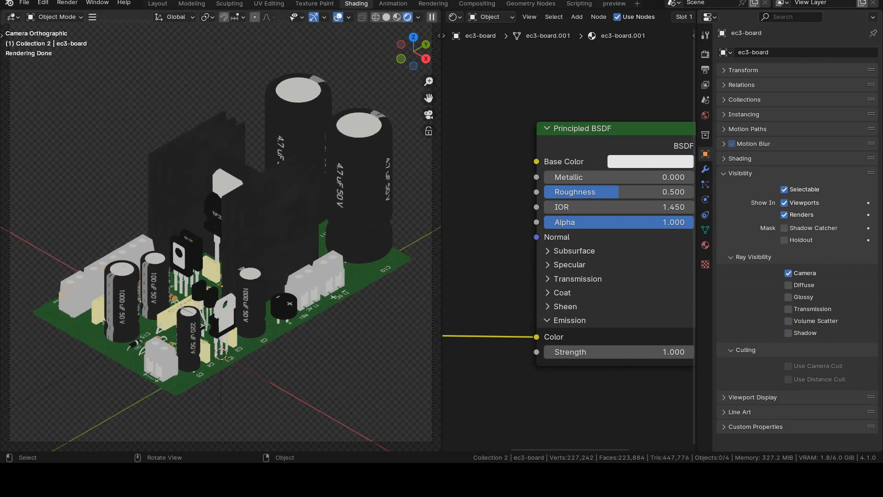
{"action": "left_click", "coordinate": [73, 309]}
{"action": "left_click", "coordinate": [339, 389]}
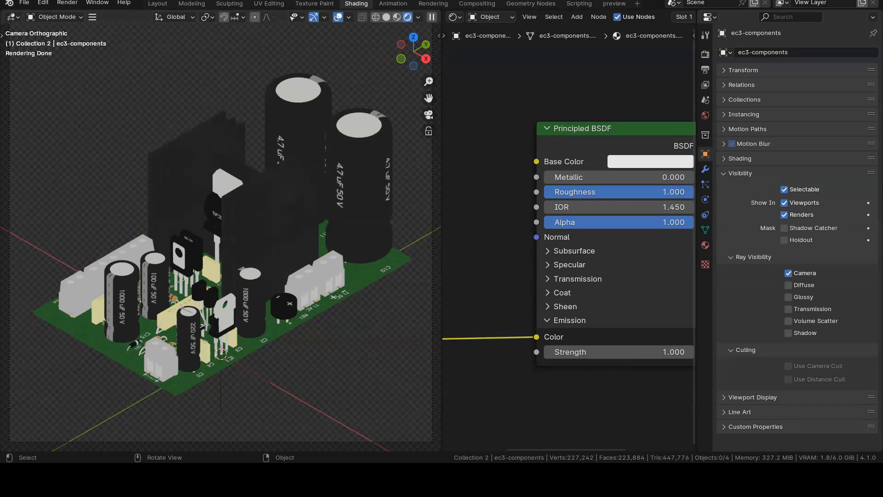
- Turn every ray visibility option of the components back on to compare the shading, and restore the Camera-only setting
{"action": "left_click", "coordinate": [373, 200]}
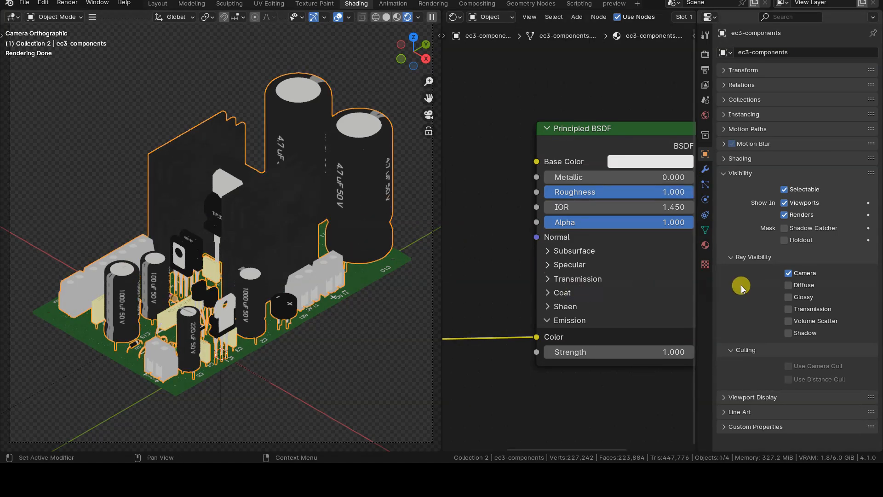
{"action": "left_click_drag", "start_coordinate": [789, 285], "coordinate": [791, 334]}
{"action": "left_click", "coordinate": [792, 334]}
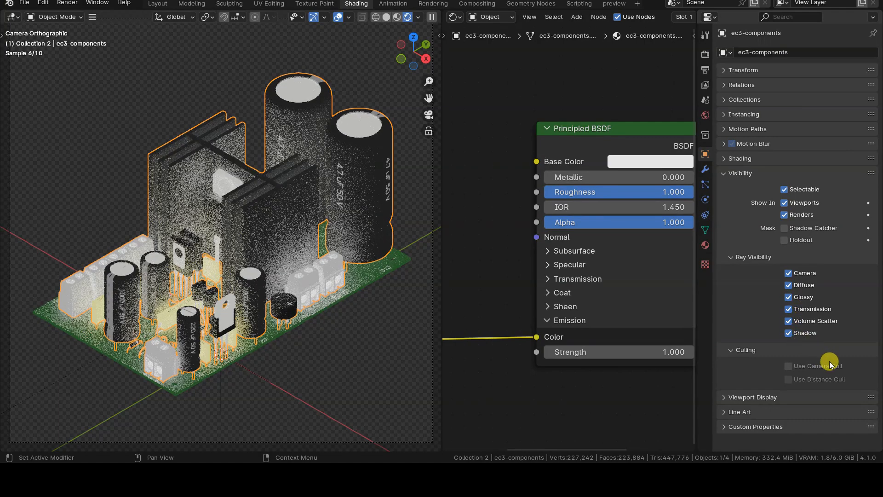
{"action": "left_click_drag", "start_coordinate": [790, 337], "coordinate": [786, 282]}
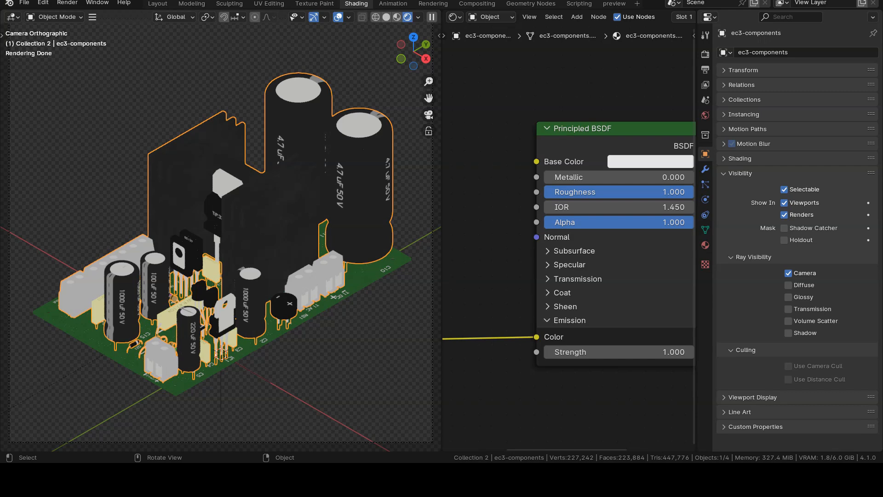
{"action": "left_click", "coordinate": [250, 367]}
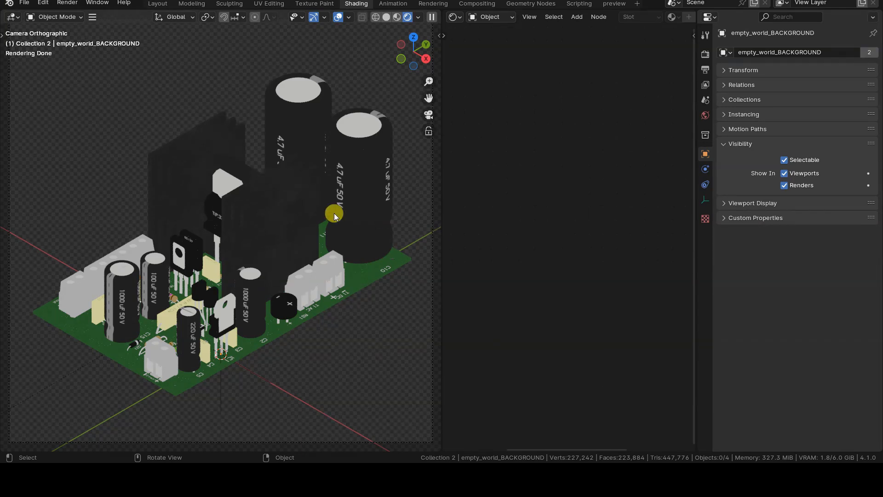
- Enable Freestyle in the render settings and keep its line thickness mode on Absolute
{"action": "left_click", "coordinate": [705, 53]}
{"action": "left_click", "coordinate": [726, 97]}
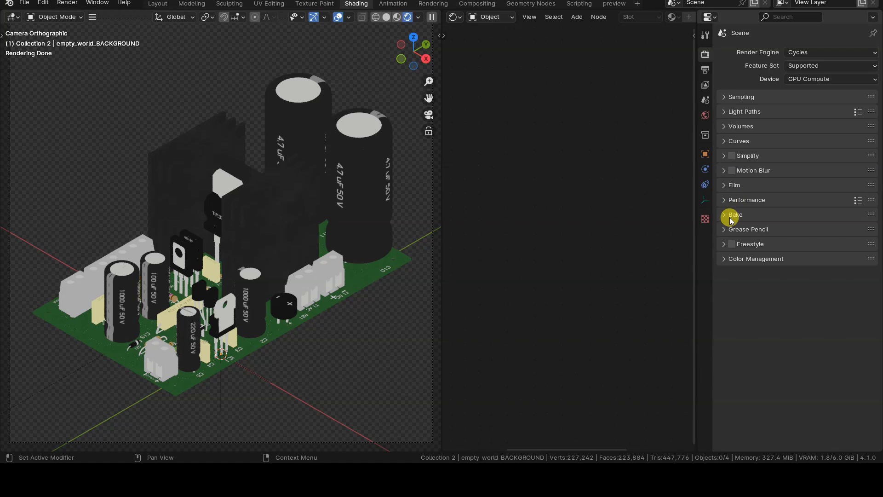
{"action": "left_click", "coordinate": [725, 244]}
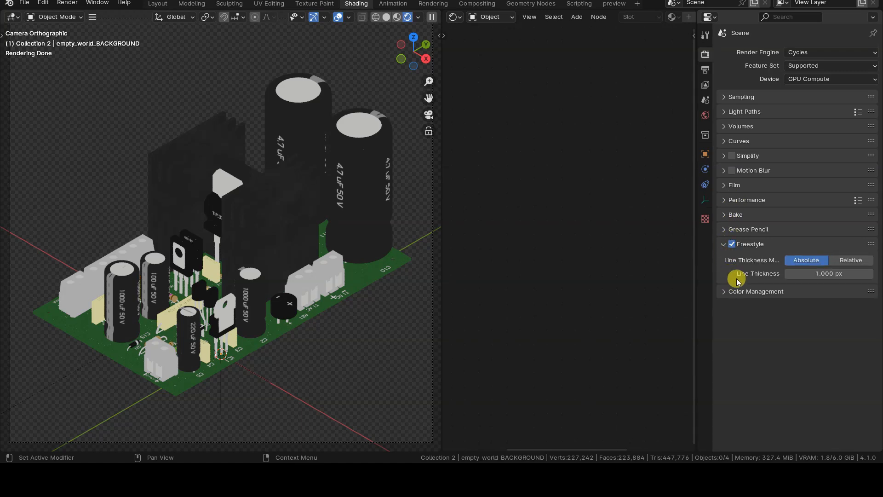
{"action": "left_click", "coordinate": [848, 264]}
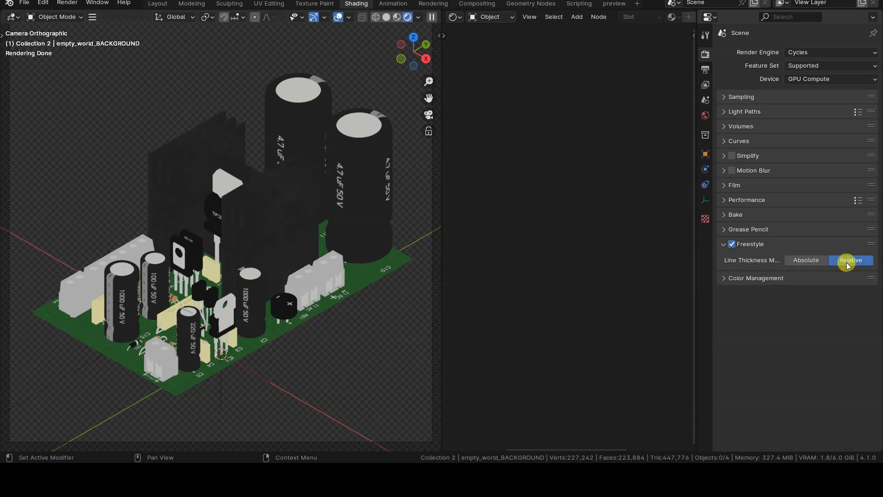
{"action": "left_click", "coordinate": [813, 260]}
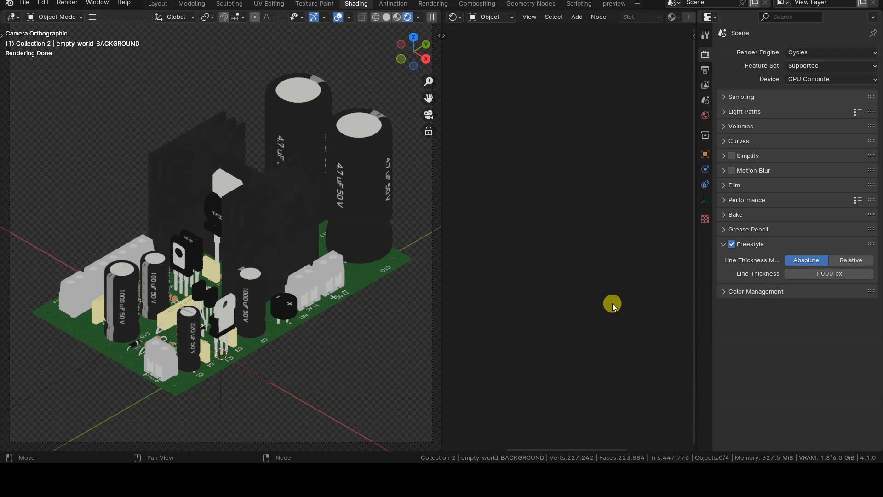
- Examine the view layer's Freestyle control mode and edge detection settings, collapsing the other sections
{"action": "left_click_drag", "start_coordinate": [694, 311], "coordinate": [724, 313]}
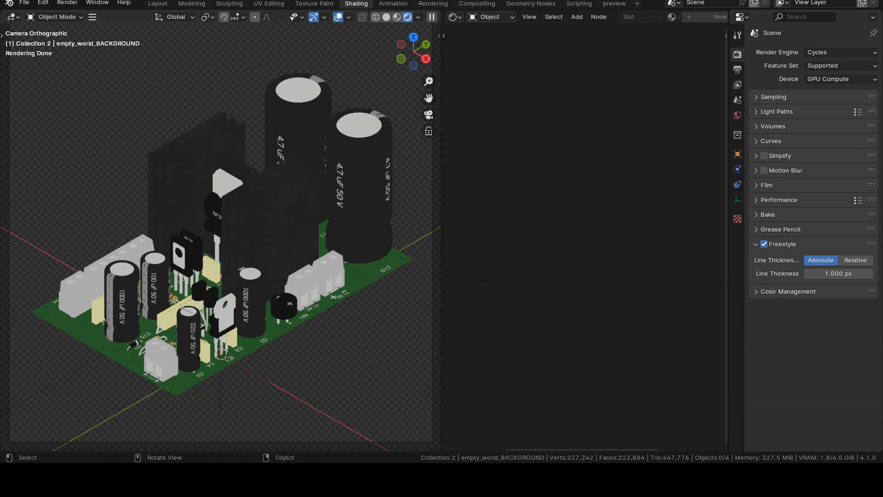
{"action": "left_click", "coordinate": [738, 84]}
{"action": "left_click", "coordinate": [759, 97]}
{"action": "left_click", "coordinate": [756, 51]}
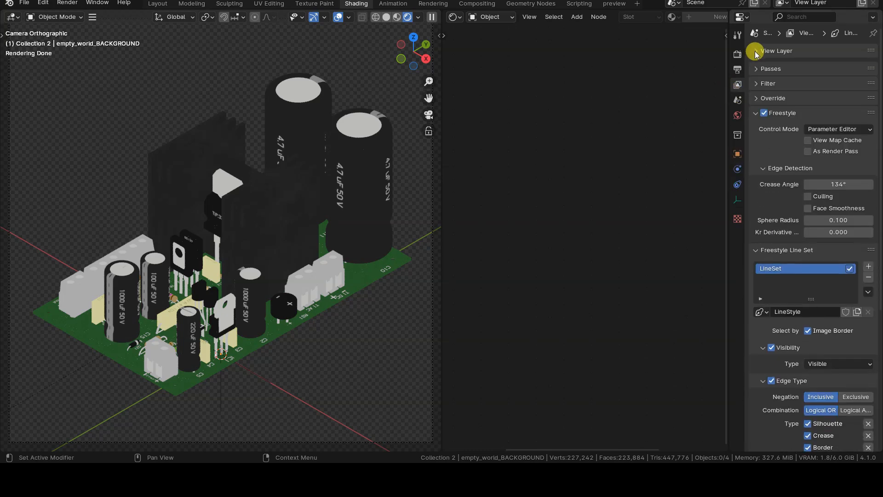
{"action": "left_click", "coordinate": [756, 111]}
{"action": "left_click", "coordinate": [756, 124]}
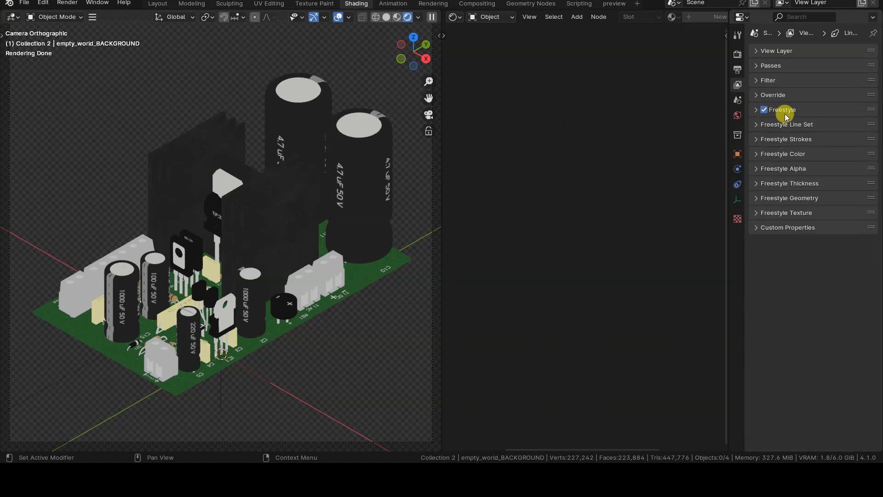
{"action": "left_click", "coordinate": [756, 109]}
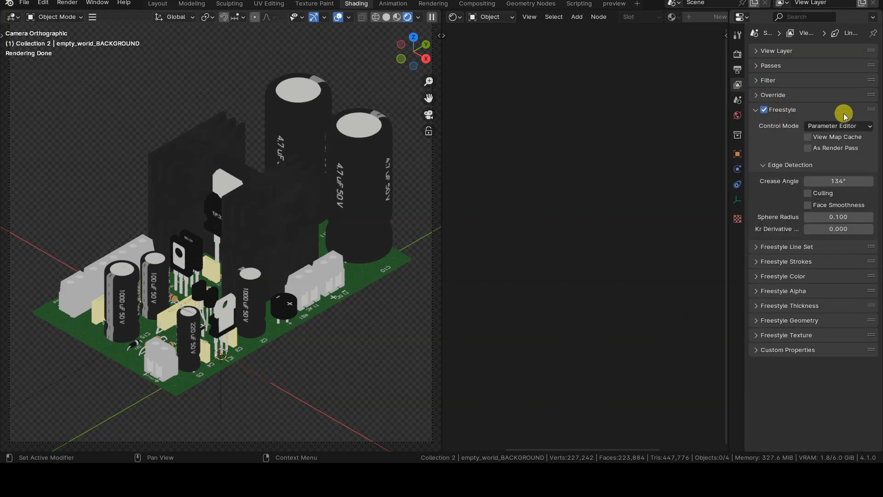
{"action": "left_click", "coordinate": [759, 110]}
- Look through the view layer's Freestyle line set and base thickness settings
{"action": "left_click_drag", "start_coordinate": [725, 132], "coordinate": [693, 134]}
{"action": "left_click", "coordinate": [789, 124]}
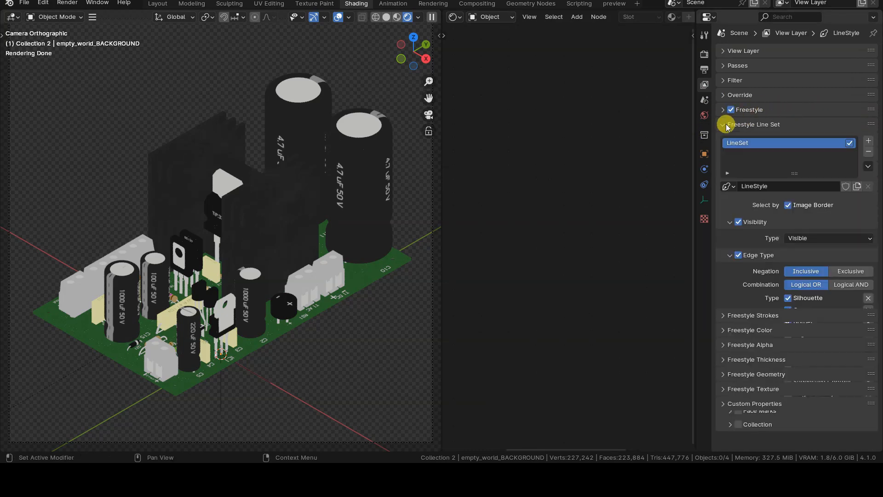
{"action": "left_click", "coordinate": [726, 124]}
{"action": "left_click", "coordinate": [730, 138]}
{"action": "left_click", "coordinate": [727, 138]}
{"action": "left_click", "coordinate": [722, 183]}
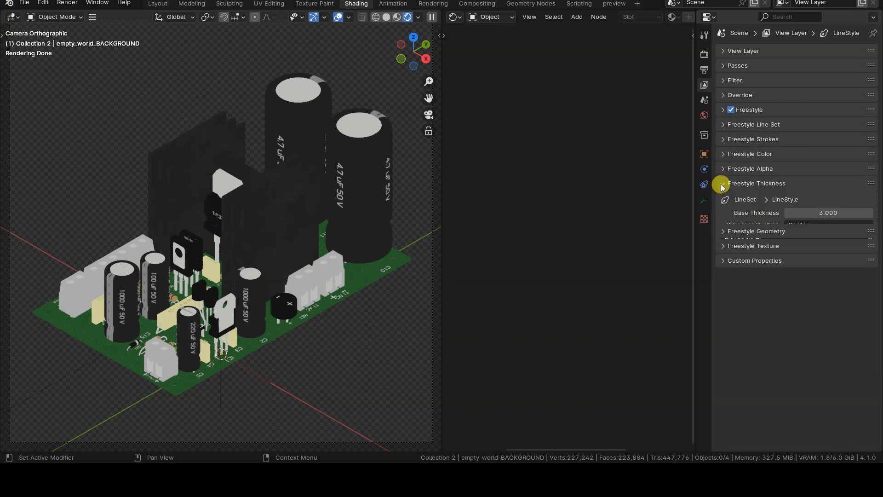
{"action": "left_click", "coordinate": [722, 183]}
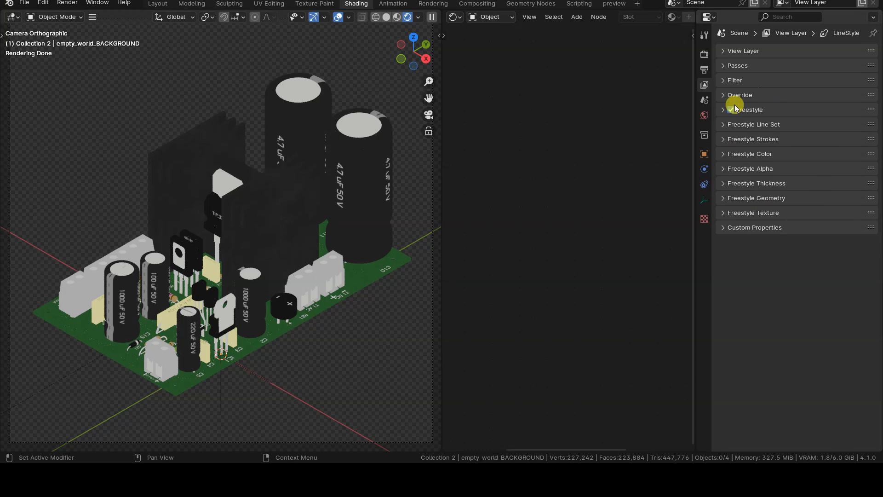
{"action": "left_click", "coordinate": [722, 110]}
{"action": "left_click", "coordinate": [722, 112]}
{"action": "left_click_drag", "start_coordinate": [694, 154], "coordinate": [713, 154]}
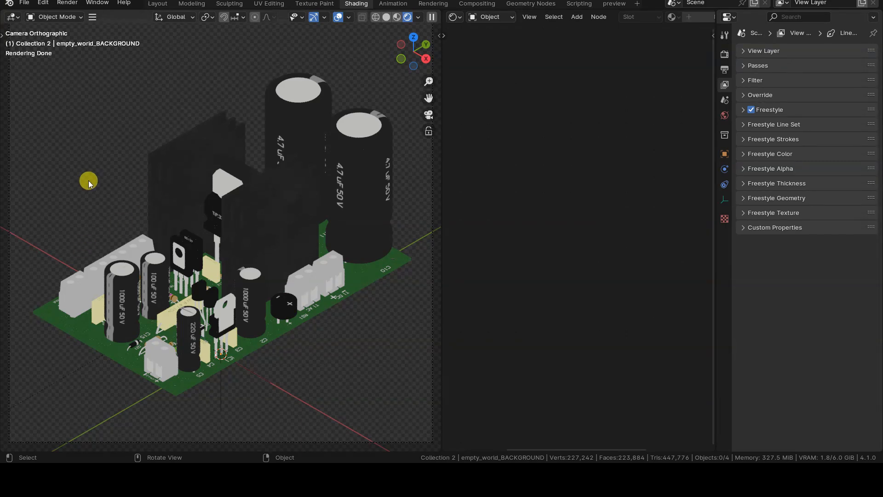
- Render the image with the Freestyle outlines, inspect the components in the result up close, and close the render
{"action": "key", "text": "F12"}
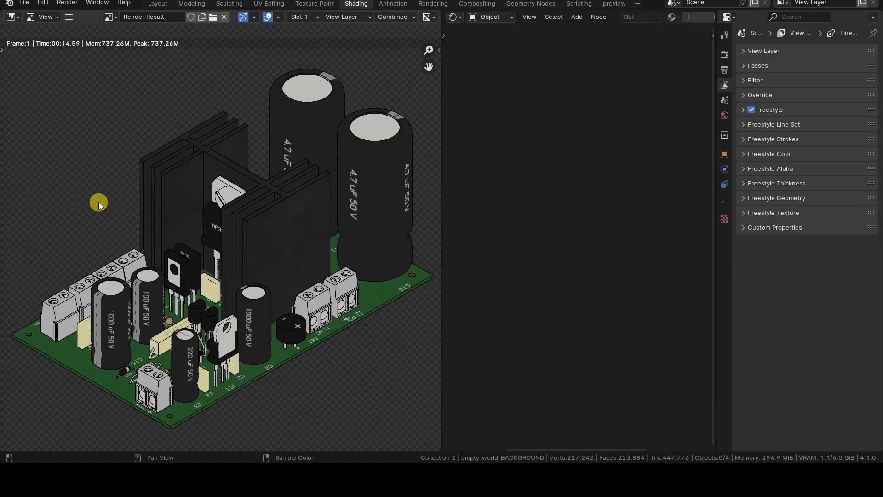
{"action": "scroll", "coordinate": [185, 268], "scroll_direction": "up", "scroll_amount": 3}
{"action": "middle_click_drag", "start_coordinate": [168, 334], "coordinate": [199, 277]}
{"action": "scroll", "coordinate": [264, 201], "scroll_direction": "down", "scroll_amount": 3}
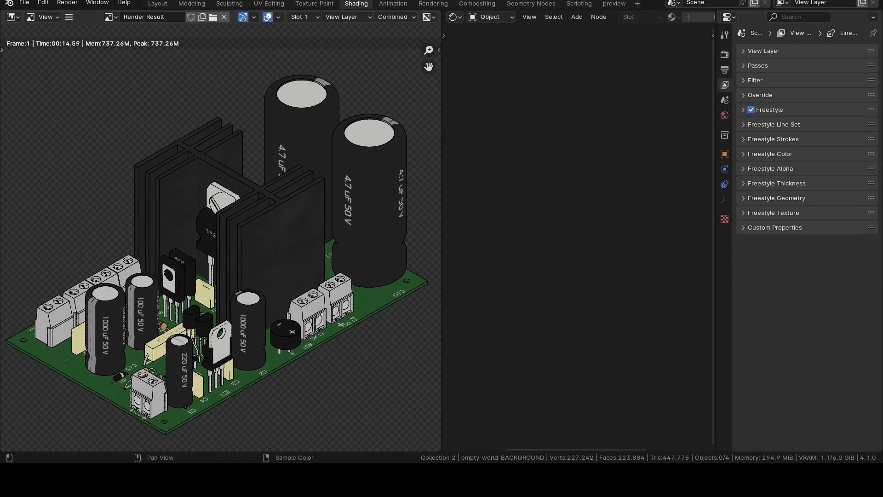
{"action": "key", "text": "Escape"}
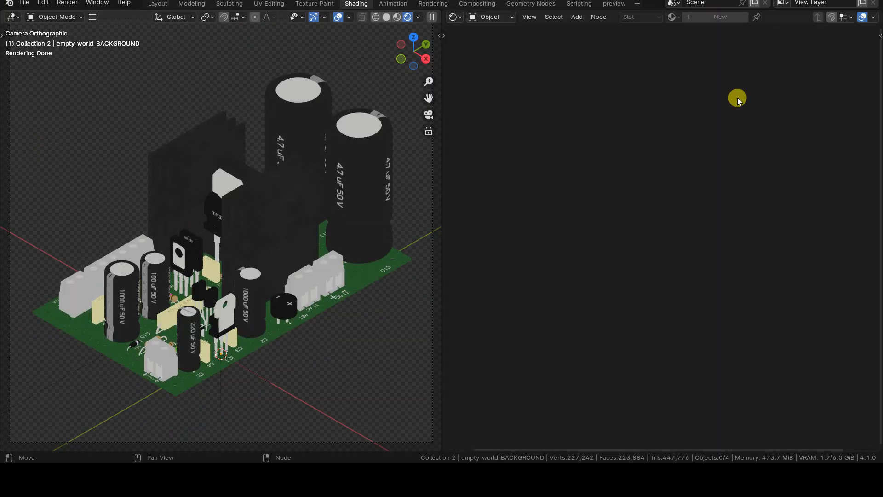
- Bring up the material nodes of the ec3-components object and enlarge the node editor
{"action": "left_click", "coordinate": [377, 228]}
{"action": "scroll", "coordinate": [459, 262], "scroll_direction": "down", "scroll_amount": 1}
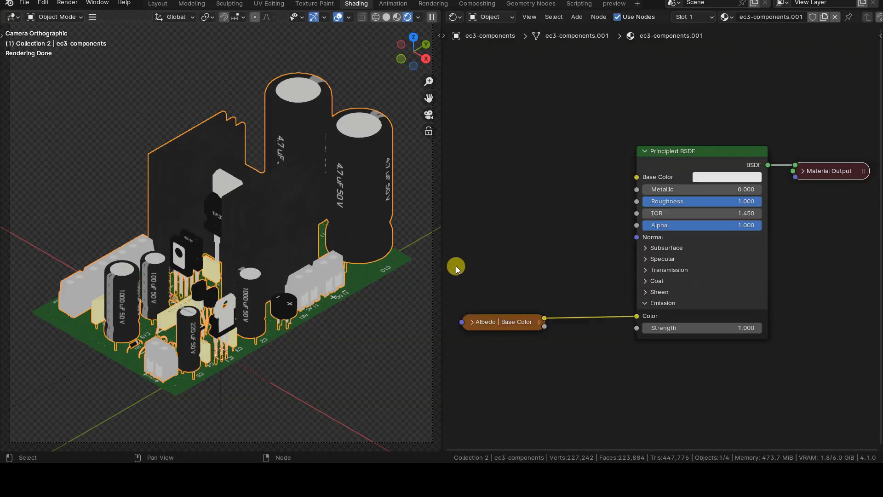
{"action": "left_click_drag", "start_coordinate": [441, 263], "coordinate": [313, 253]}
{"action": "scroll", "coordinate": [205, 267], "scroll_direction": "down", "scroll_amount": 1}
{"action": "left_click", "coordinate": [266, 338]}
{"action": "left_click", "coordinate": [500, 237]}
{"action": "scroll", "coordinate": [524, 232], "scroll_direction": "down", "scroll_amount": 1}
{"action": "middle_click_drag", "start_coordinate": [574, 210], "coordinate": [571, 273]}
{"action": "scroll", "coordinate": [571, 275], "scroll_direction": "up", "scroll_amount": 1}
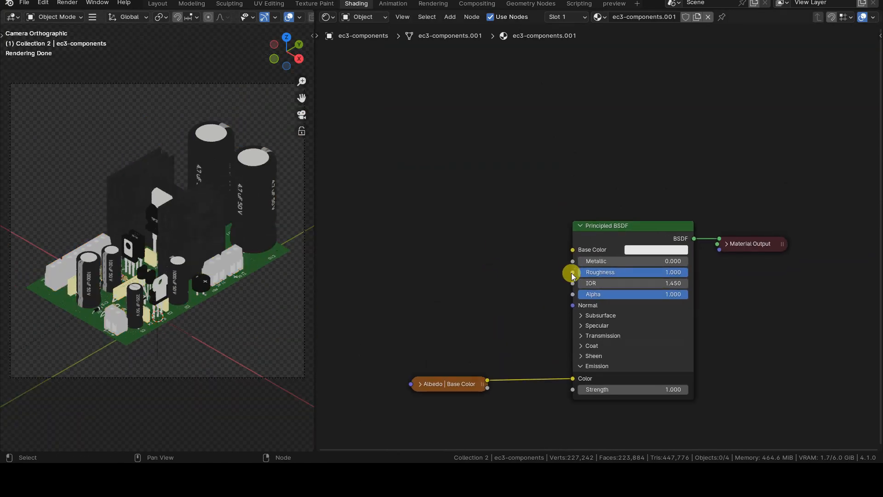
- Add a Layer Weight node above the Albedo texture node in the components' material
{"action": "key", "text": "shift+a"}
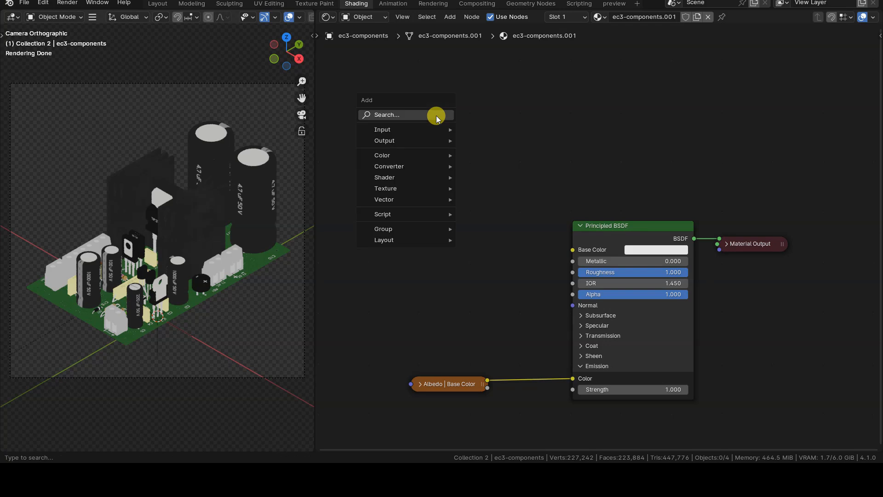
{"action": "mouse_move", "coordinate": [420, 130]}
{"action": "left_click", "coordinate": [506, 215]}
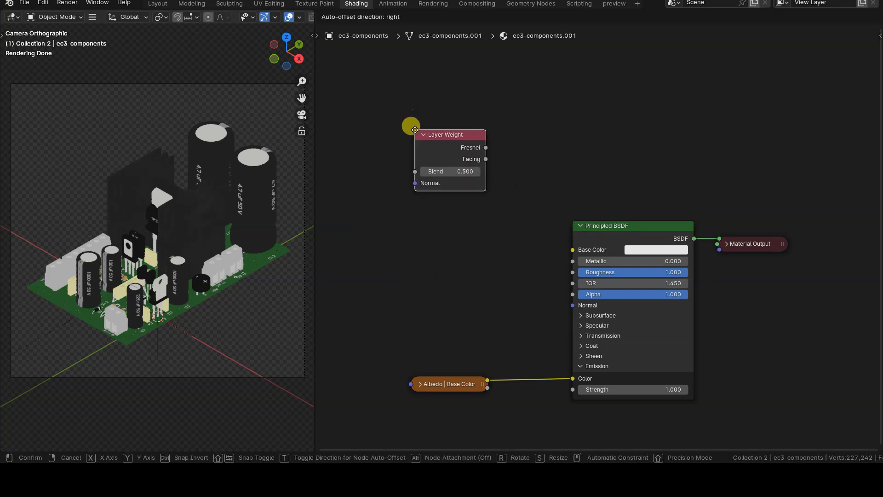
{"action": "left_click", "coordinate": [415, 130]}
{"action": "scroll", "coordinate": [485, 147], "scroll_direction": "up", "scroll_amount": 3}
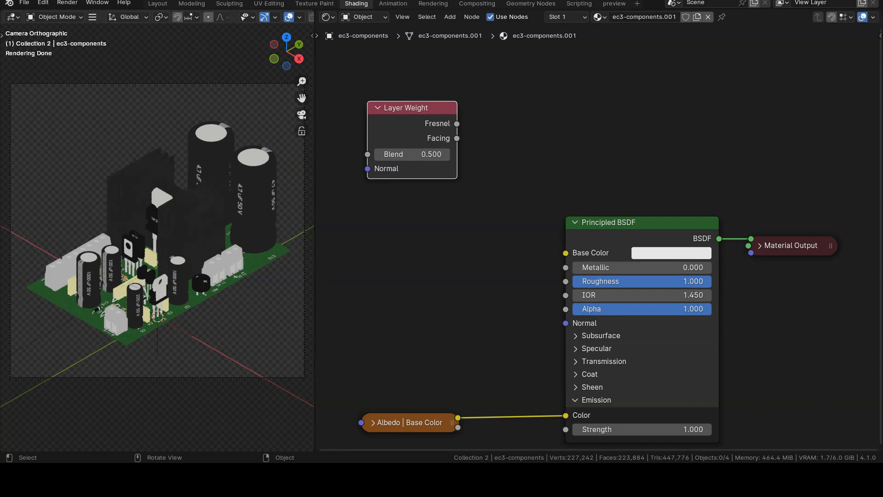
- Move the Material Output node farther out and the Principled BSDF down to make room for new shader nodes
{"action": "left_click", "coordinate": [596, 143]}
{"action": "scroll", "coordinate": [596, 143], "scroll_direction": "down", "scroll_amount": 3}
{"action": "left_click_drag", "start_coordinate": [740, 245], "coordinate": [819, 243]}
{"action": "left_click_drag", "start_coordinate": [621, 236], "coordinate": [619, 342]}
- Add an Emission shader, duplicate it, and place both stacked above the Principled BSDF
{"action": "key", "text": "shift+a"}
{"action": "mouse_move", "coordinate": [562, 258]}
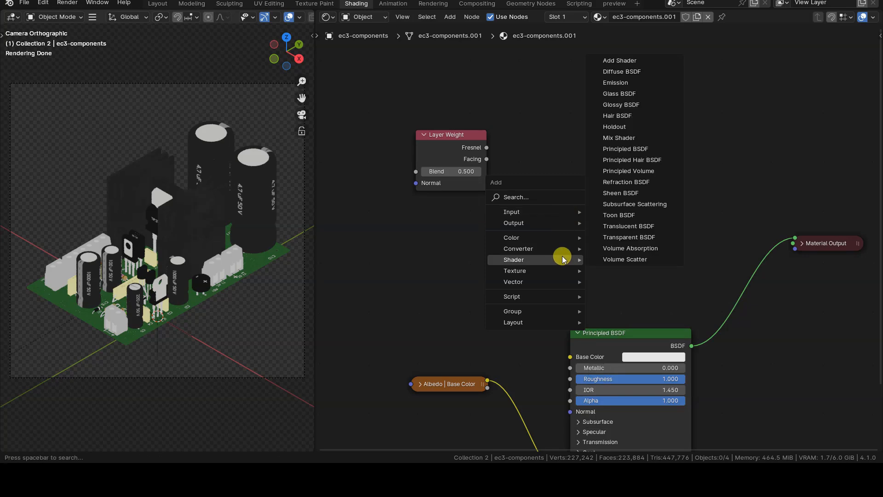
{"action": "left_click", "coordinate": [634, 83]}
{"action": "left_click", "coordinate": [581, 96]}
{"action": "key", "text": "shift+d"}
{"action": "left_click", "coordinate": [606, 161]}
{"action": "left_click_drag", "start_coordinate": [563, 90], "coordinate": [682, 216]}
{"action": "key", "text": "g"}
{"action": "left_click", "coordinate": [673, 202]}
- Add a Mix Shader and connect both Emission shaders to its shader inputs
{"action": "key", "text": "shift+a"}
{"action": "mouse_move", "coordinate": [651, 199]}
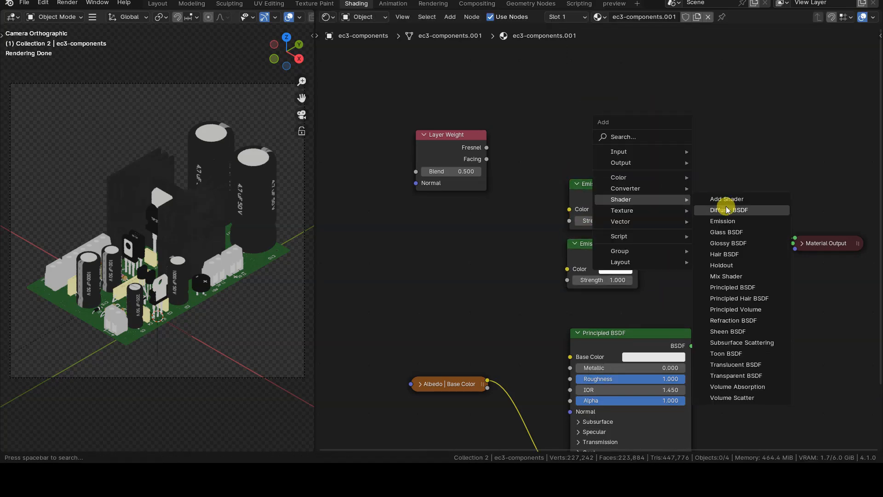
{"action": "left_click", "coordinate": [726, 276]}
{"action": "left_click", "coordinate": [672, 173]}
{"action": "left_click_drag", "start_coordinate": [640, 196], "coordinate": [675, 214]}
{"action": "left_click_drag", "start_coordinate": [638, 256], "coordinate": [674, 224]}
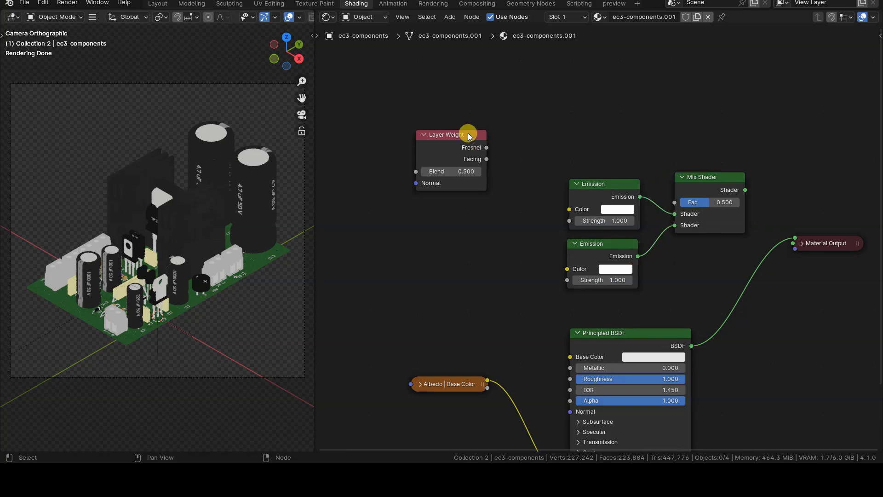
- Connect the Layer Weight's Facing output to the Mix Shader's Fac input, and the Mix Shader to the material output surface
{"action": "left_click_drag", "start_coordinate": [467, 134], "coordinate": [613, 114]}
{"action": "scroll", "coordinate": [624, 127], "scroll_direction": "up", "scroll_amount": 2}
{"action": "left_click_drag", "start_coordinate": [452, 122], "coordinate": [512, 209]}
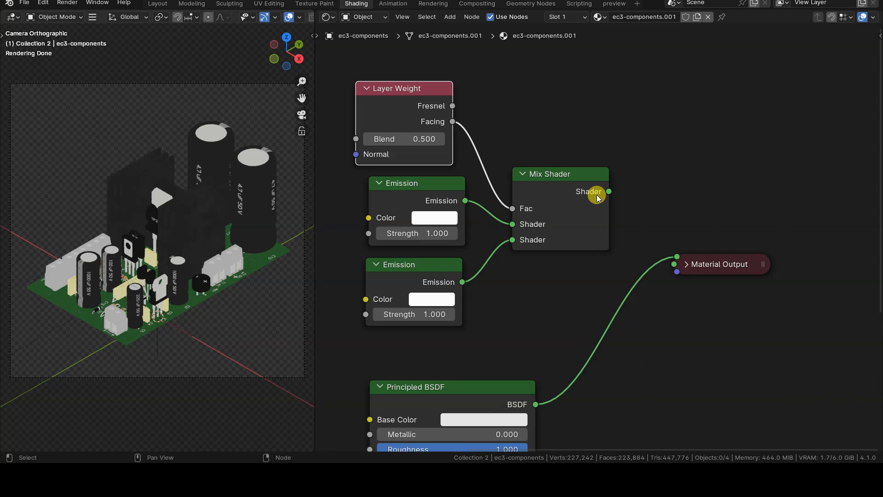
{"action": "left_click_drag", "start_coordinate": [609, 191], "coordinate": [676, 257]}
- Widen the viewport, then color the first Emission shader blue and the second one green
{"action": "left_click_drag", "start_coordinate": [314, 312], "coordinate": [420, 316]}
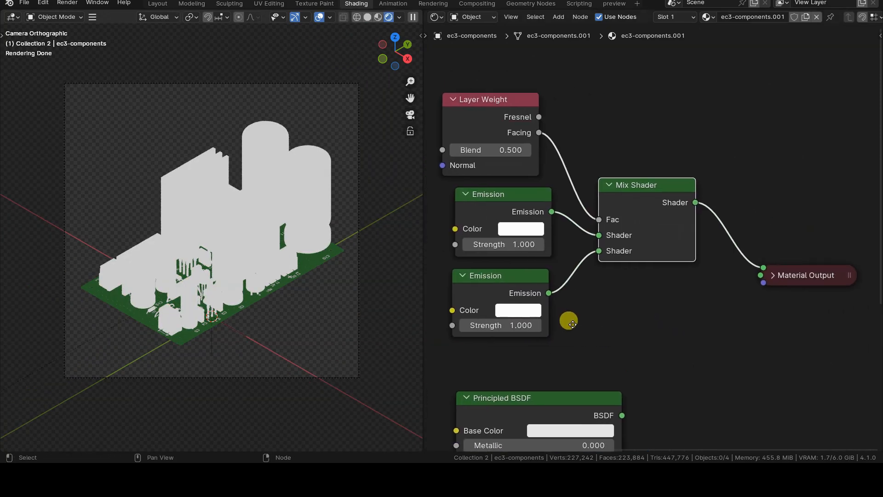
{"action": "left_click", "coordinate": [521, 229]}
{"action": "left_click_drag", "start_coordinate": [586, 62], "coordinate": [621, 46]}
{"action": "left_click", "coordinate": [522, 311]}
{"action": "left_click_drag", "start_coordinate": [544, 157], "coordinate": [516, 123]}
- Try the Layer Weight's Fresnel output as the mix factor, and reconnect Facing in its place
{"action": "scroll", "coordinate": [311, 308], "scroll_direction": "up", "scroll_amount": 3}
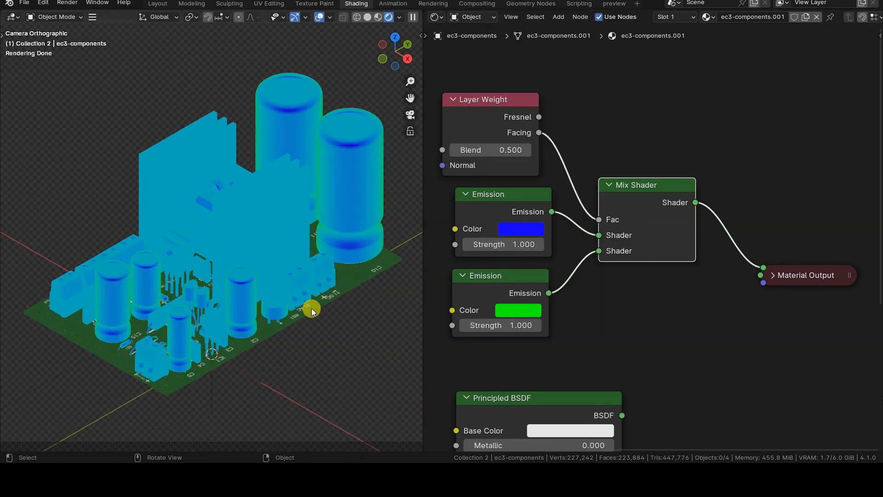
{"action": "middle_click_drag", "start_coordinate": [377, 226], "coordinate": [367, 252], "text": "shift"}
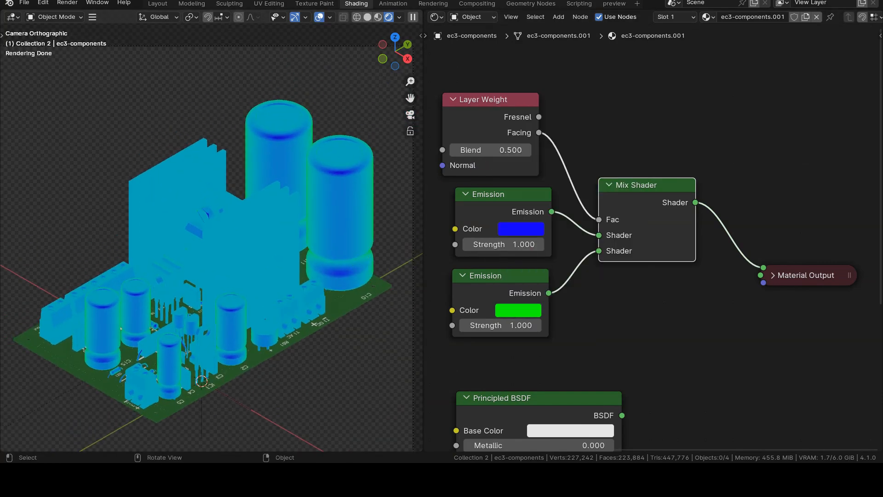
{"action": "left_click_drag", "start_coordinate": [540, 118], "coordinate": [600, 220]}
{"action": "left_click_drag", "start_coordinate": [539, 133], "coordinate": [595, 218]}
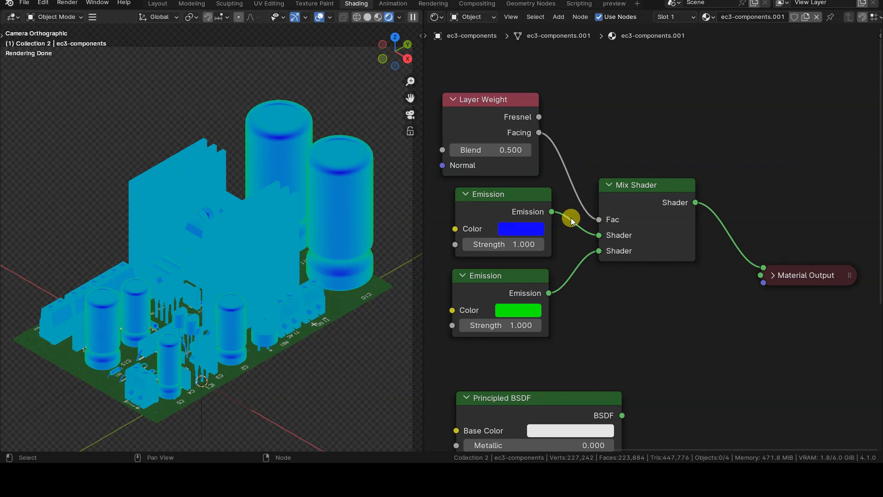
{"action": "scroll", "coordinate": [575, 220], "scroll_direction": "down", "scroll_amount": 1}
{"action": "middle_click_drag", "start_coordinate": [586, 220], "coordinate": [601, 239]}
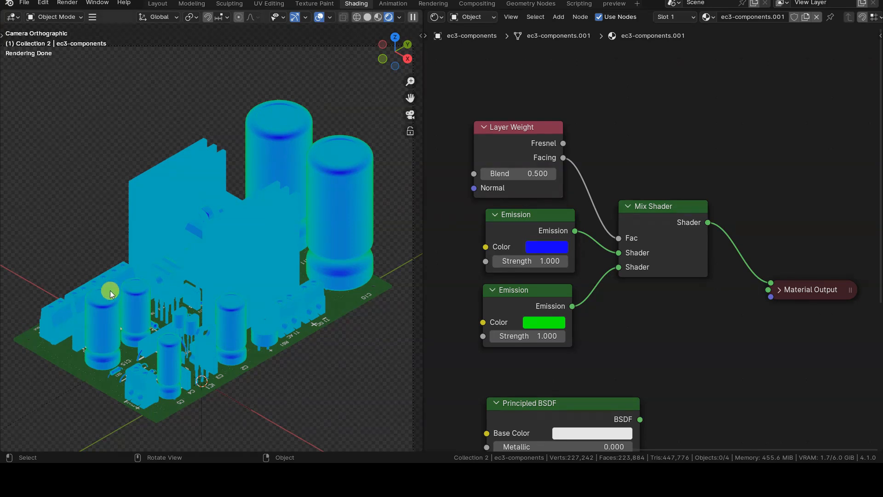
- Try Layer Weight Blend values of 0.7 and 0.3, and return Blend to 0.5
{"action": "left_click", "coordinate": [554, 174]}
{"action": "type", "text": "0.7"}
{"action": "key", "text": "Return"}
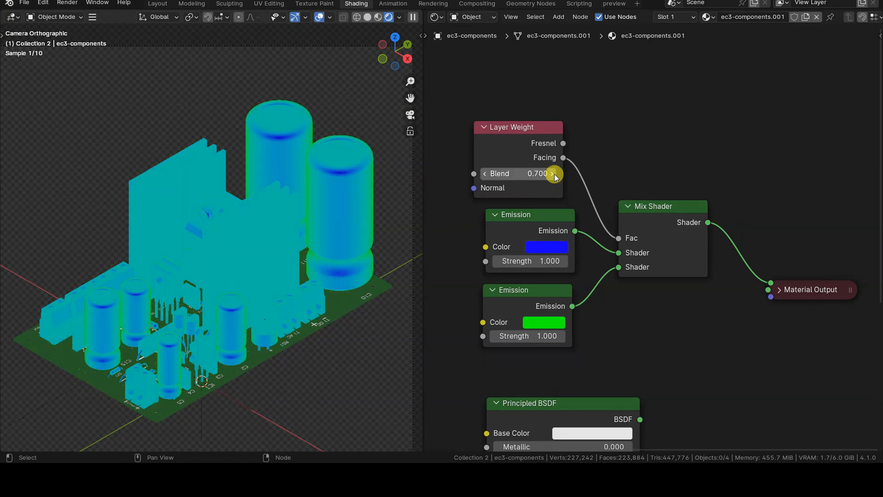
{"action": "left_click", "coordinate": [485, 175]}
{"action": "left_click", "coordinate": [485, 174]}
{"action": "left_click", "coordinate": [486, 175]}
{"action": "left_click", "coordinate": [486, 175]}
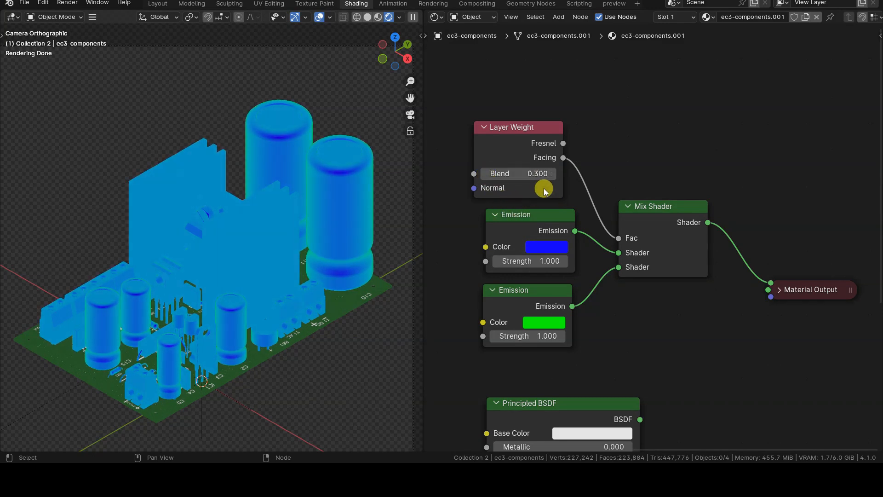
{"action": "left_click", "coordinate": [552, 174]}
{"action": "left_click", "coordinate": [552, 174]}
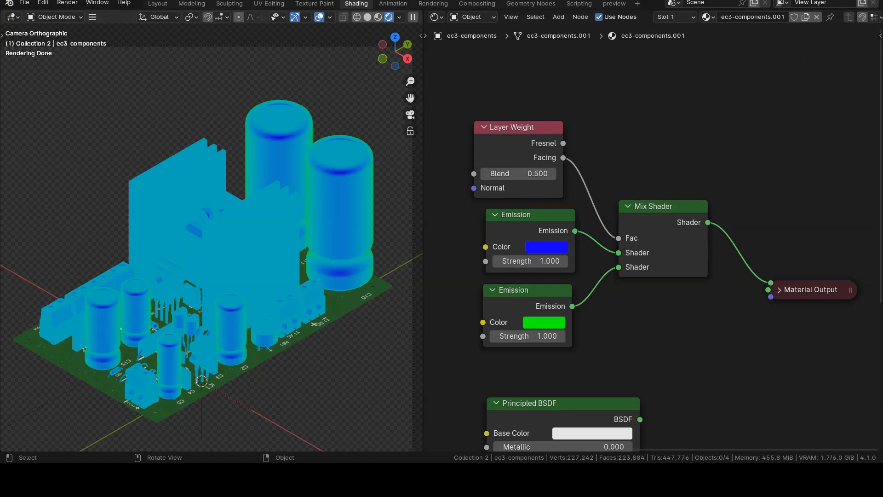
- Insert a Math node set to Greater Than between the Layer Weight's Facing output and the Mix Shader's factor
{"action": "scroll", "coordinate": [611, 303], "scroll_direction": "down", "scroll_amount": 2}
{"action": "middle_click_drag", "start_coordinate": [610, 282], "coordinate": [686, 329]}
{"action": "left_click", "coordinate": [625, 191]}
{"action": "left_click_drag", "start_coordinate": [629, 200], "coordinate": [525, 139]}
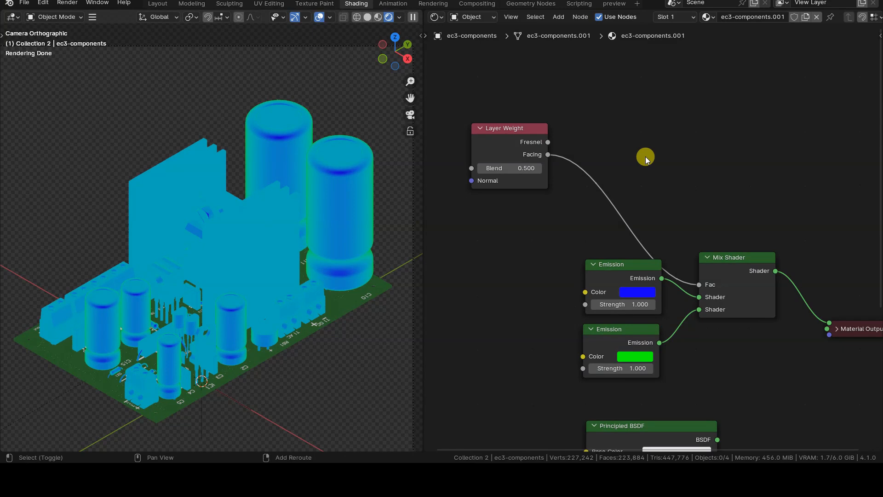
{"action": "key", "text": "shift+a"}
{"action": "mouse_move", "coordinate": [647, 159]}
{"action": "mouse_move", "coordinate": [660, 145]}
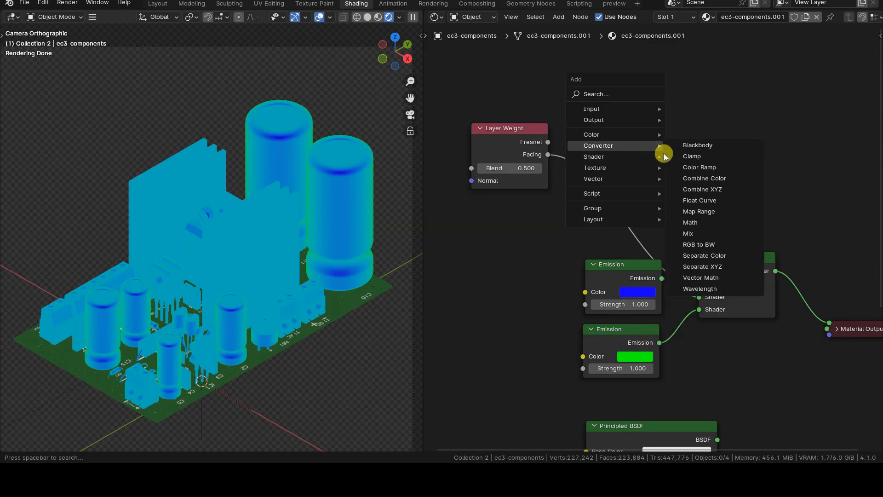
{"action": "left_click", "coordinate": [703, 221]}
{"action": "left_click", "coordinate": [598, 159]}
{"action": "left_click", "coordinate": [629, 183]}
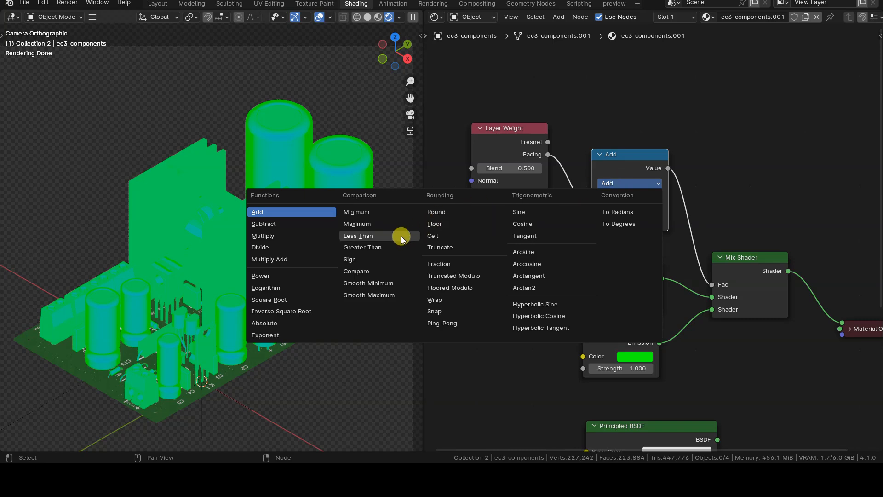
{"action": "left_click", "coordinate": [375, 247]}
{"action": "middle_click_drag", "start_coordinate": [731, 273], "coordinate": [702, 271]}
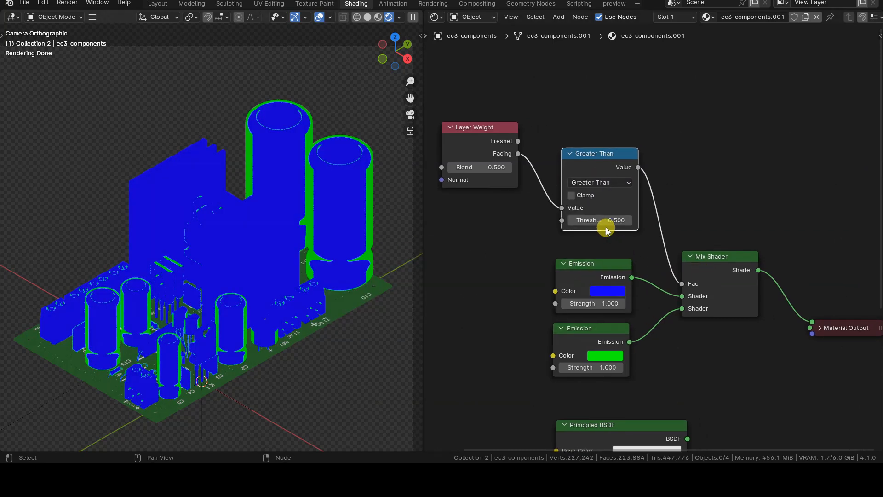
- Set the Layer Weight Blend to 0.4 and try Greater Than thresholds of 0.4, 0.6 and 0.3
{"action": "left_click", "coordinate": [570, 220]}
{"action": "left_click", "coordinate": [451, 167]}
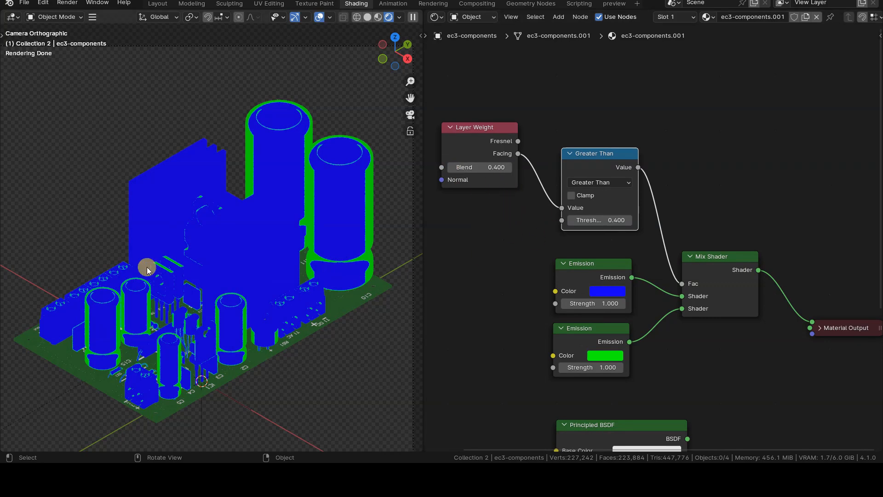
{"action": "left_click", "coordinate": [629, 220]}
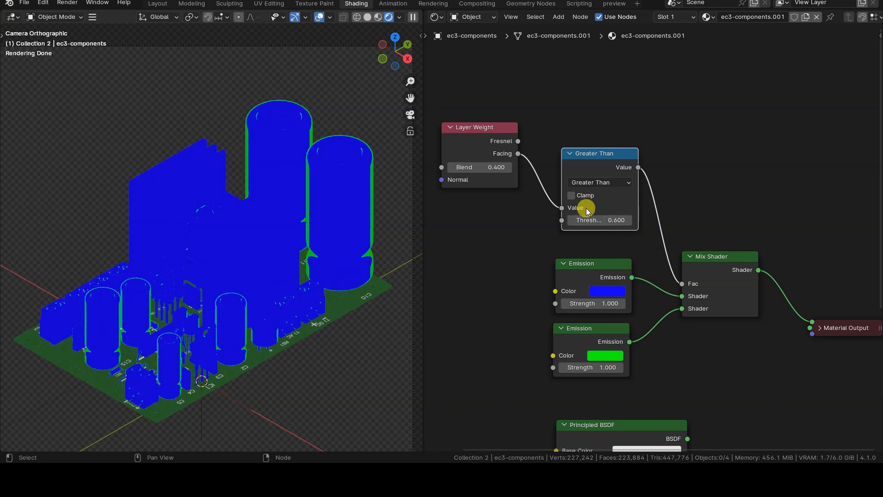
{"action": "mouse_move", "coordinate": [572, 221]}
{"action": "left_mouse_down"}
{"action": "mouse_move", "coordinate": [563, 221]}
{"action": "mouse_move", "coordinate": [571, 223]}
{"action": "left_mouse_up"}
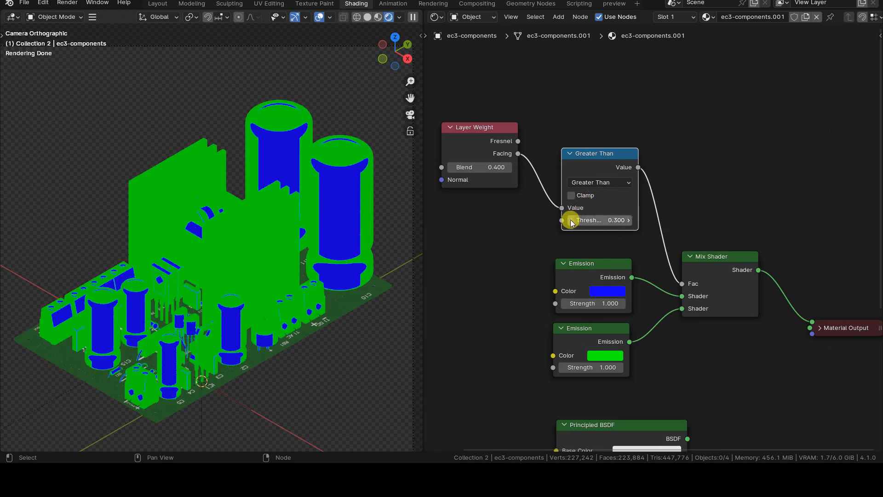
- Set the Greater Than threshold to 0.4, and add a Value node driving both the Layer Weight's Blend and the Greater Than's Threshold
{"action": "left_click", "coordinate": [629, 220]}
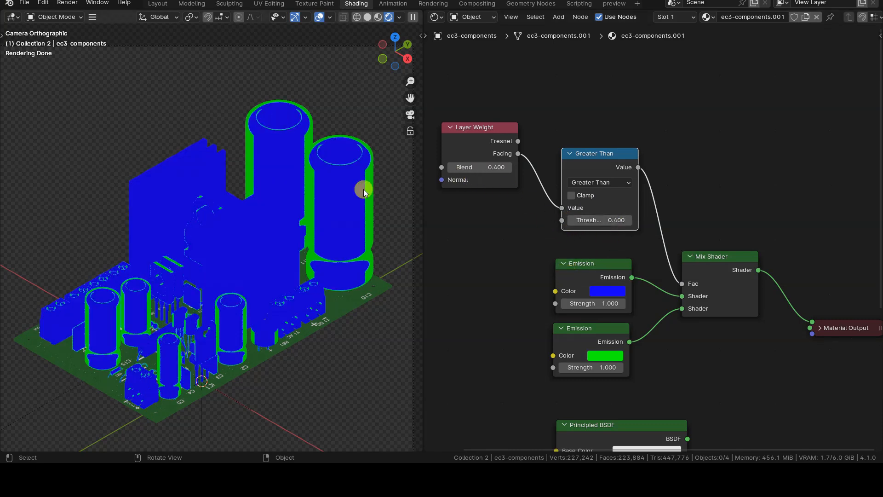
{"action": "left_click", "coordinate": [506, 247]}
{"action": "scroll", "coordinate": [515, 250], "scroll_direction": "down", "scroll_amount": 2}
{"action": "key", "text": "shift+a"}
{"action": "mouse_move", "coordinate": [507, 213]}
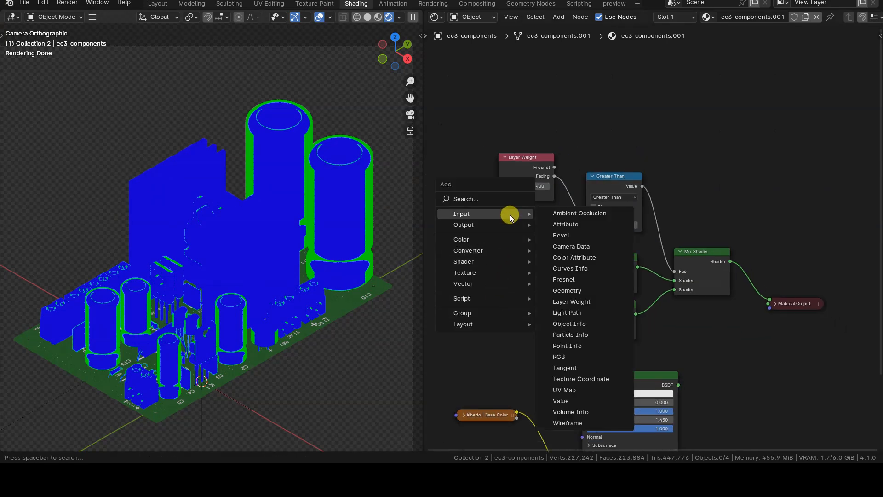
{"action": "left_click", "coordinate": [617, 400]}
{"action": "left_click", "coordinate": [465, 205]}
{"action": "left_click_drag", "start_coordinate": [539, 186], "coordinate": [521, 220]}
{"action": "left_click_drag", "start_coordinate": [522, 219], "coordinate": [629, 224]}
- Set the Value node shared by Blend and Threshold to 0.35
{"action": "left_click", "coordinate": [495, 230]}
{"action": "type", "text": "0.3"}
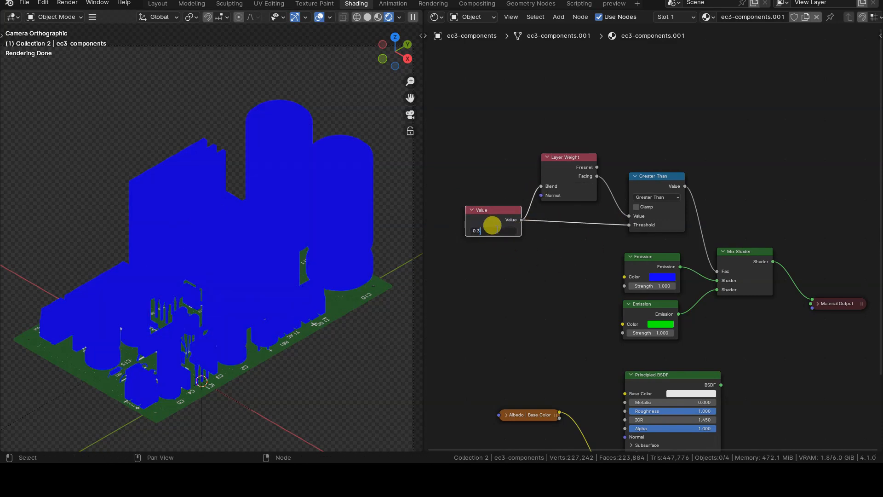
{"action": "type", "text": "5"}
{"action": "key", "text": "Return"}
{"action": "scroll", "coordinate": [491, 227], "scroll_direction": "up", "scroll_amount": 4}
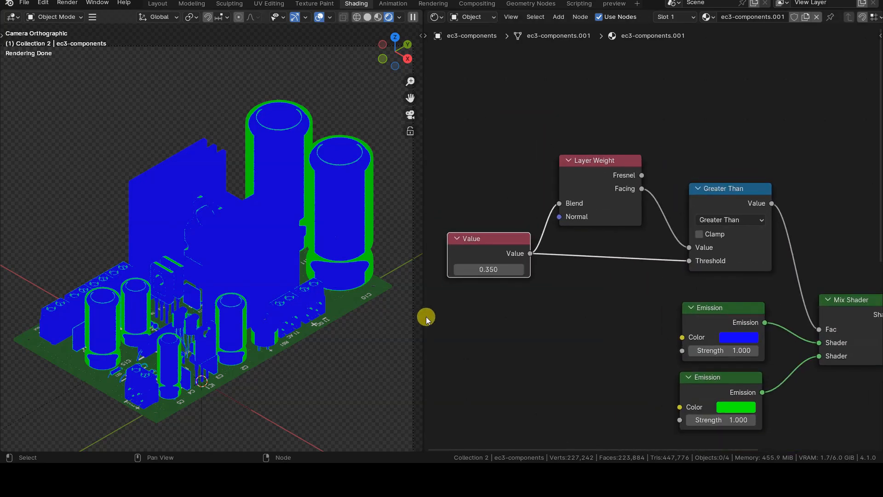
- Enlarge the node editor area and try Value node settings of 0.4, 0.1 and 0.15
{"action": "left_click_drag", "start_coordinate": [427, 318], "coordinate": [367, 311]}
{"action": "left_click", "coordinate": [457, 267]}
{"action": "type", "text": "0.4"}
{"action": "key", "text": "Return"}
{"action": "left_click", "coordinate": [454, 263]}
{"action": "left_click", "coordinate": [392, 263]}
{"action": "left_click", "coordinate": [392, 263]}
{"action": "left_click", "coordinate": [393, 263]}
{"action": "left_click", "coordinate": [392, 263]}
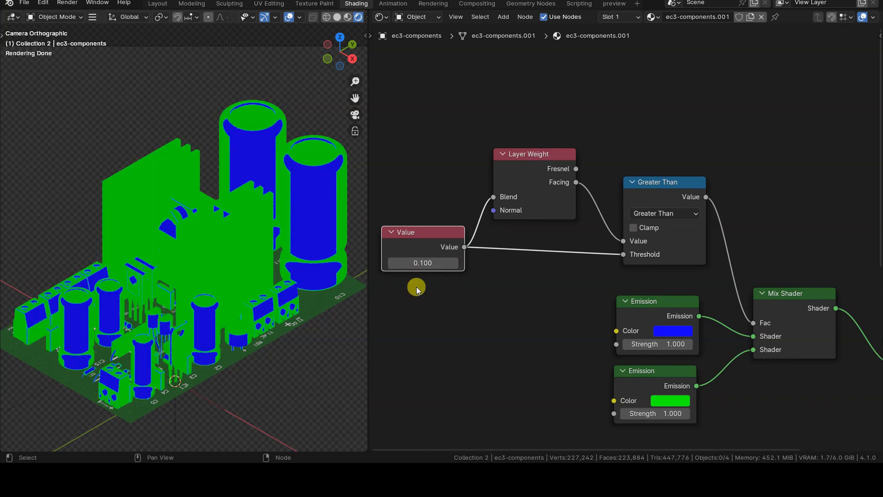
{"action": "left_click", "coordinate": [417, 263]}
{"action": "key", "text": "Return"}
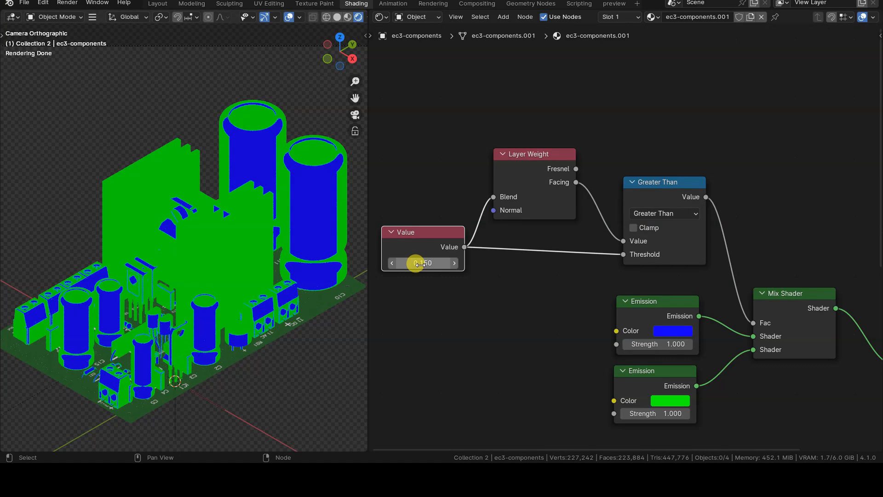
- Try 0.16 in the Value node and settle on 0.17
{"action": "left_click", "coordinate": [455, 265]}
{"action": "left_click", "coordinate": [421, 266]}
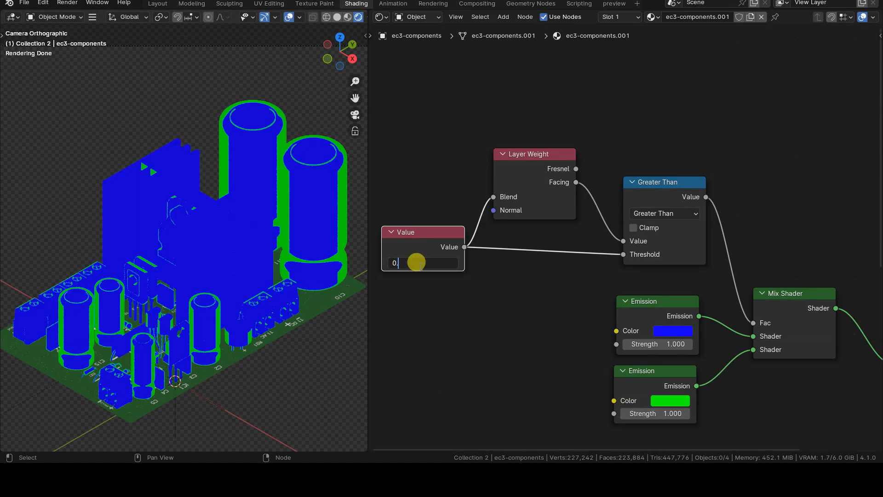
{"action": "type", "text": "0.16"}
{"action": "key", "text": "Return"}
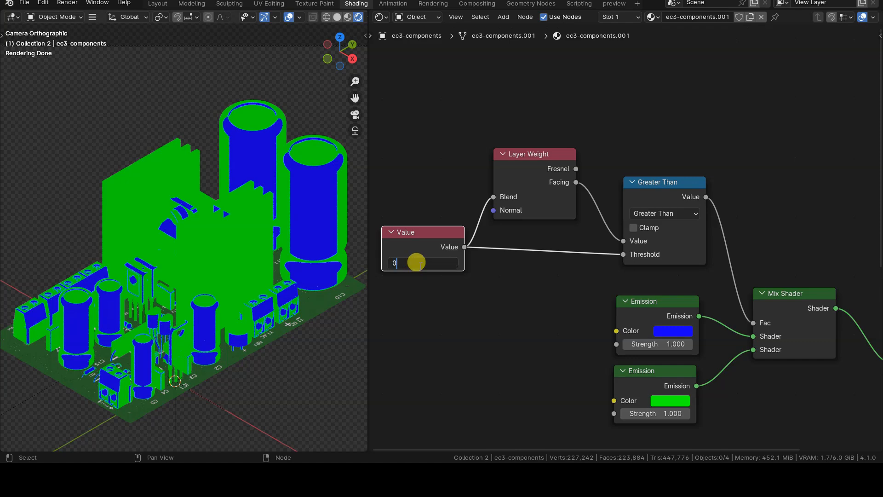
{"action": "key", "text": "Return"}
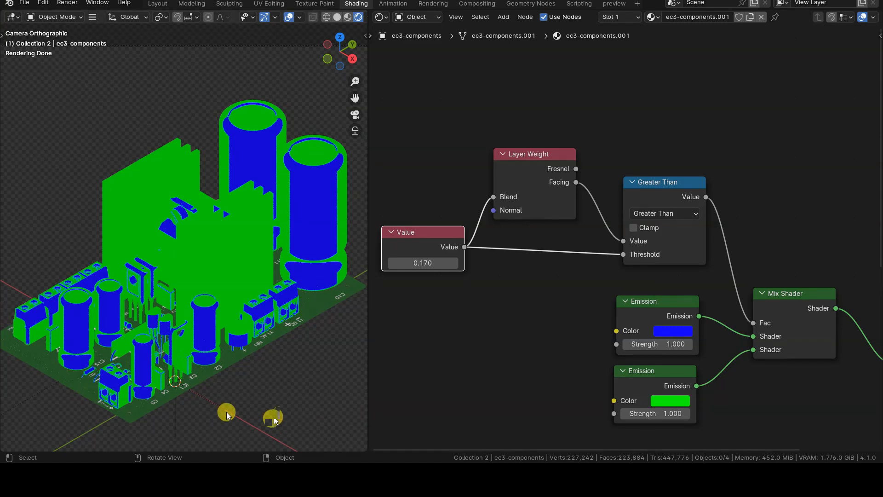
- Try rotating ec3-board about the global Z axis, and undo the rotation
{"action": "left_click", "coordinate": [237, 360]}
{"action": "key", "text": "g"}
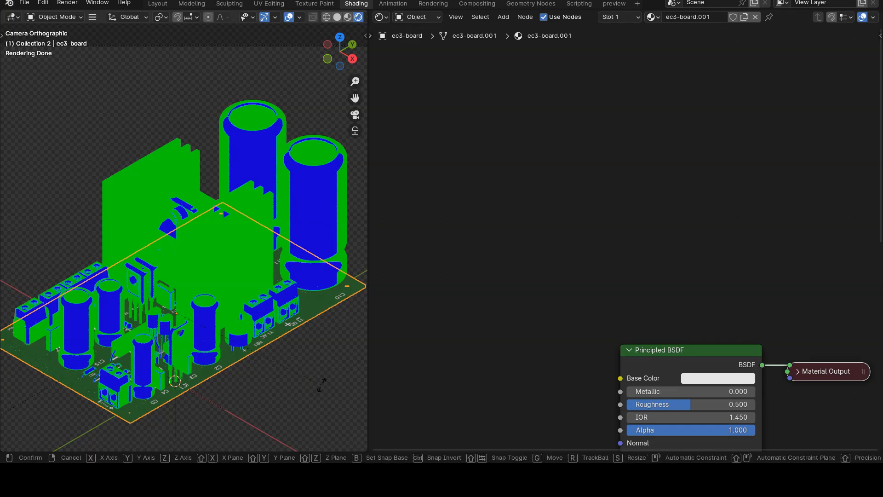
{"action": "key", "text": "z"}
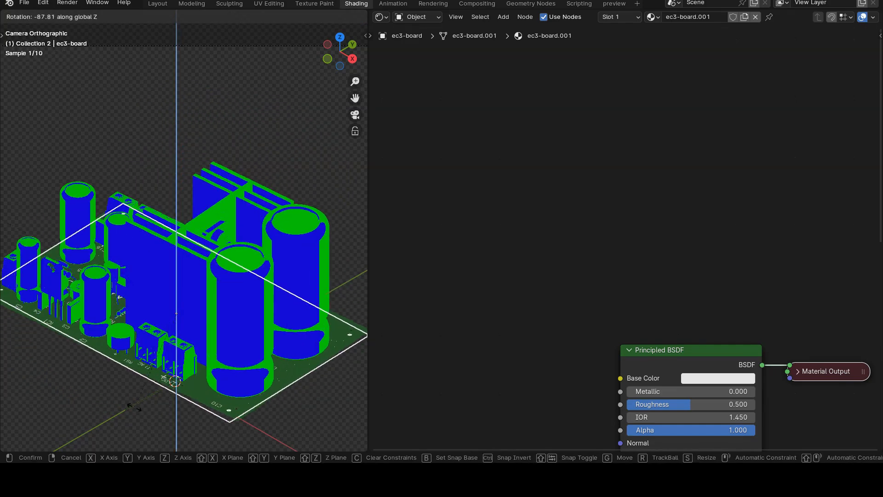
{"action": "left_click", "coordinate": [281, 394]}
{"action": "key", "text": "ctrl+z"}
- In the ec3-components material, connect the Principled BSDF to the Material Output, and delete the Mix Shader and both Emission nodes
{"action": "left_click", "coordinate": [330, 229]}
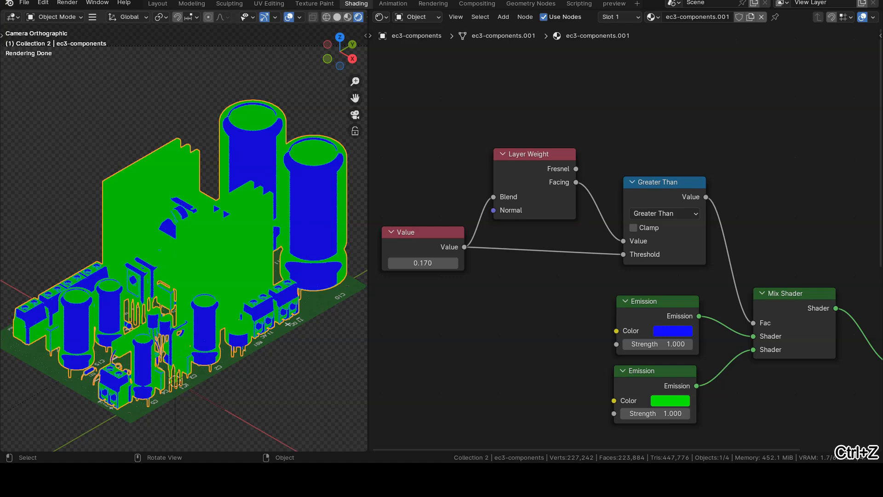
{"action": "scroll", "coordinate": [613, 346], "scroll_direction": "down", "scroll_amount": 4}
{"action": "middle_click_drag", "start_coordinate": [661, 374], "coordinate": [548, 235]}
{"action": "left_click_drag", "start_coordinate": [610, 284], "coordinate": [711, 193]}
{"action": "left_click", "coordinate": [637, 141]}
{"action": "key", "text": "x"}
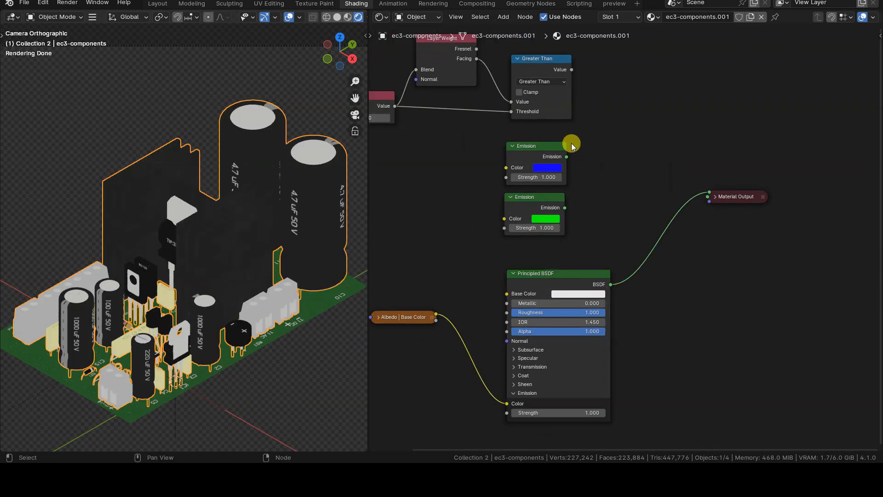
{"action": "left_click", "coordinate": [539, 148]}
{"action": "key", "text": "x"}
{"action": "left_click", "coordinate": [533, 197]}
{"action": "key", "text": "x"}
{"action": "middle_click_drag", "start_coordinate": [487, 223], "coordinate": [604, 241]}
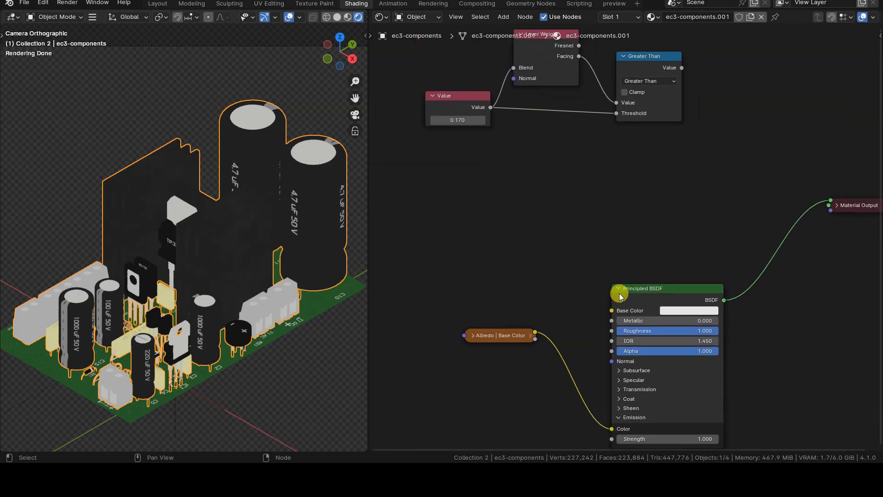
- Move the Value, Layer Weight and Greater Than nodes closer to the Principled BSDF, and shift the albedo texture farther from it
{"action": "key", "text": "h"}
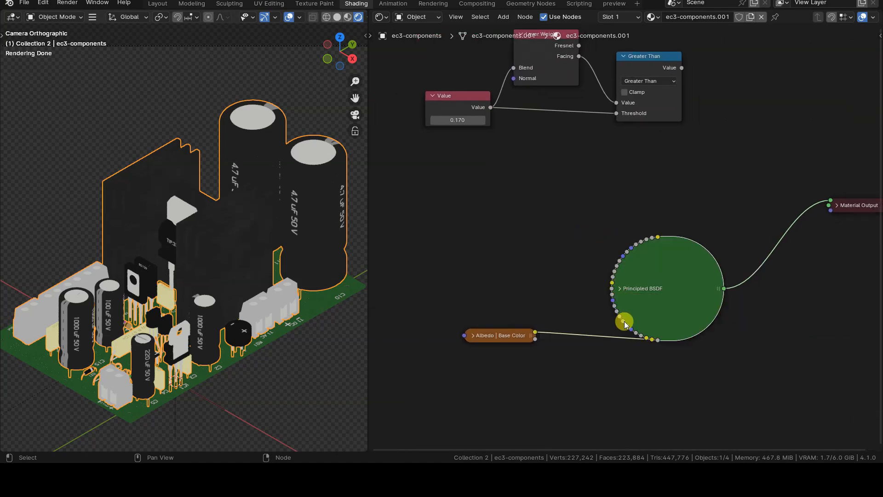
{"action": "left_click", "coordinate": [621, 289]}
{"action": "left_click_drag", "start_coordinate": [442, 145], "coordinate": [655, 182]}
{"action": "left_click_drag", "start_coordinate": [569, 86], "coordinate": [558, 181]}
{"action": "middle_click_drag", "start_coordinate": [508, 355], "coordinate": [533, 280]}
{"action": "left_click", "coordinate": [531, 260]}
{"action": "scroll", "coordinate": [545, 271], "scroll_direction": "up", "scroll_amount": 1}
{"action": "left_click_drag", "start_coordinate": [541, 269], "coordinate": [461, 313]}
{"action": "left_click", "coordinate": [480, 381]}
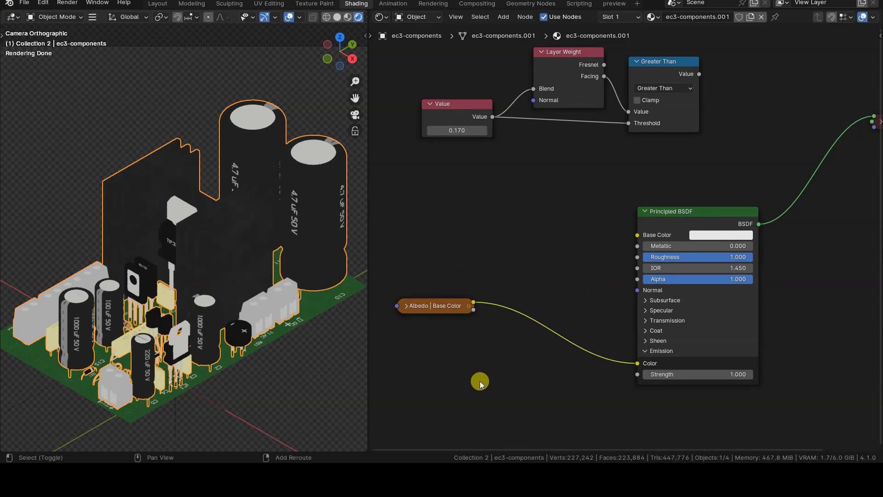
- Add a Brightness/Contrast node fed by the albedo texture's color, and set its Bright value to -0.2
{"action": "key", "text": "shift+a"}
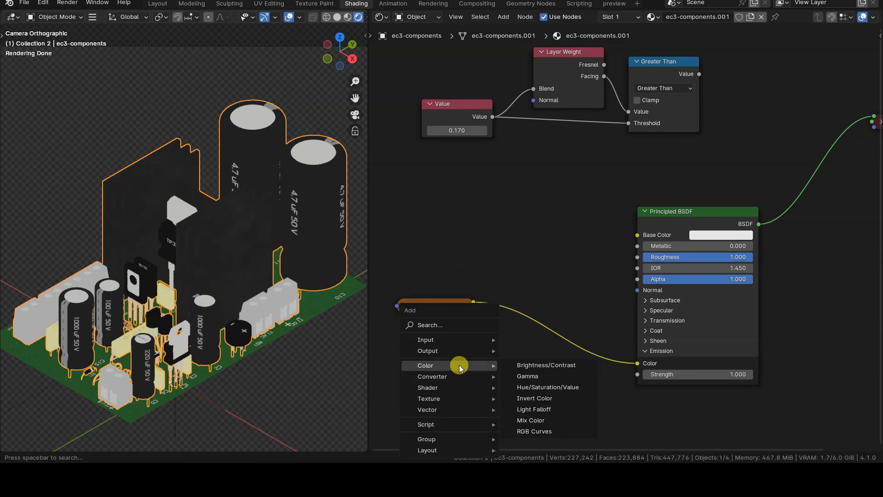
{"action": "left_click", "coordinate": [533, 367]}
{"action": "left_click", "coordinate": [545, 382]}
{"action": "left_click_drag", "start_coordinate": [466, 303], "coordinate": [502, 392]}
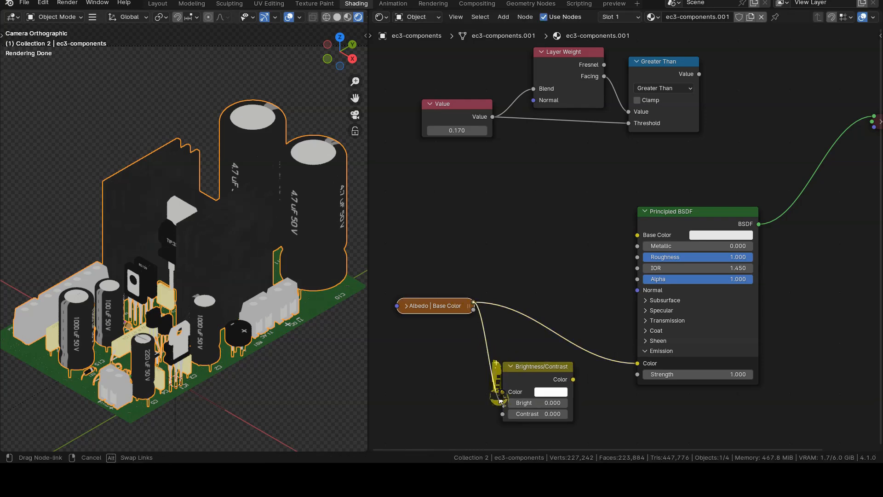
{"action": "left_click", "coordinate": [512, 403]}
{"action": "left_click", "coordinate": [512, 403]}
{"action": "left_click_drag", "start_coordinate": [453, 305], "coordinate": [424, 315]}
{"action": "left_click_drag", "start_coordinate": [524, 367], "coordinate": [487, 371]}
{"action": "left_click_drag", "start_coordinate": [407, 319], "coordinate": [426, 322]}
{"action": "left_click_drag", "start_coordinate": [555, 374], "coordinate": [531, 369]}
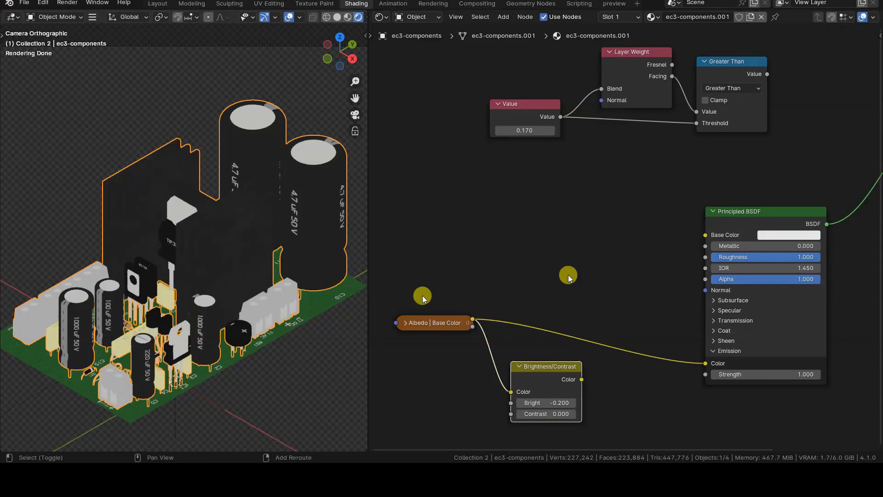
- Add a Mix Color node with the albedo texture in input A and the Brightness/Contrast output in input B
{"action": "key", "text": "shift+a"}
{"action": "mouse_move", "coordinate": [573, 271]}
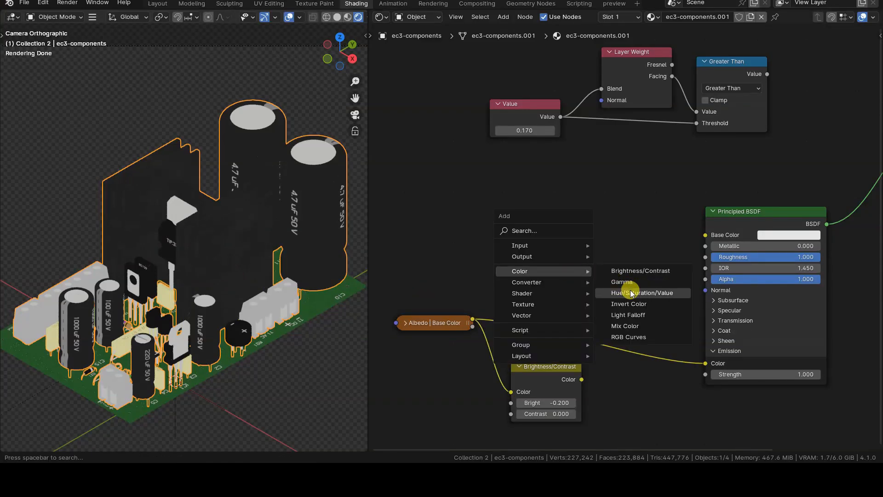
{"action": "left_click", "coordinate": [625, 325]}
{"action": "left_click", "coordinate": [603, 215]}
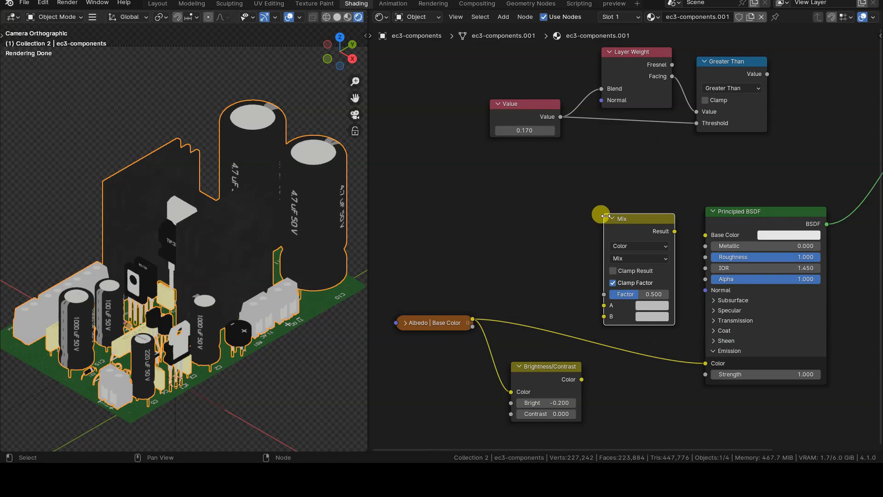
{"action": "left_click_drag", "start_coordinate": [481, 325], "coordinate": [604, 305]}
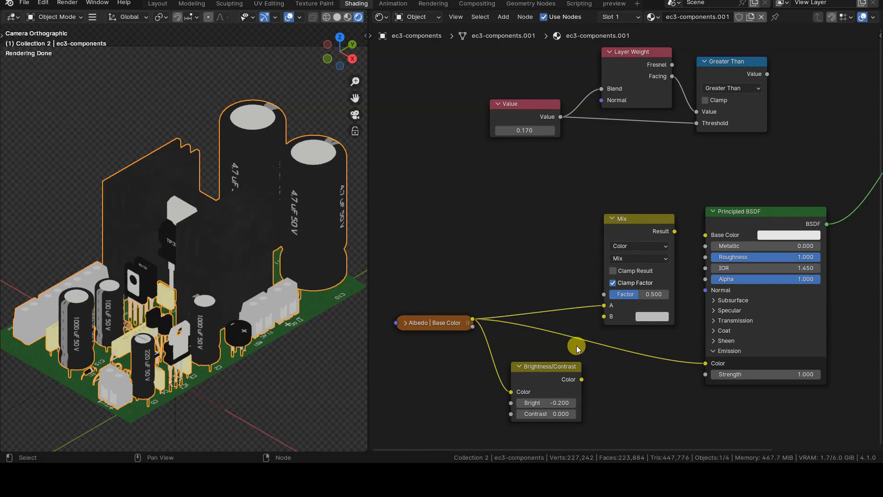
{"action": "left_click_drag", "start_coordinate": [580, 379], "coordinate": [603, 316]}
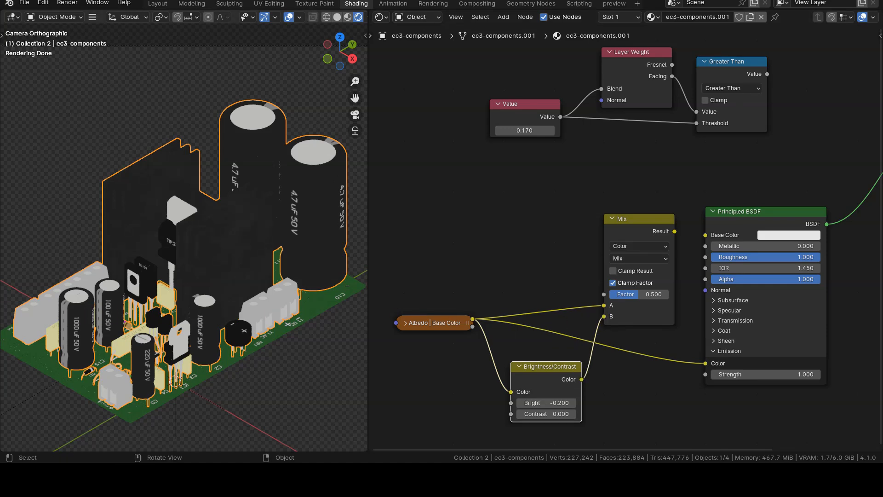
- Drive the Mix node's Factor with the Greater Than output, and feed the Mix result into the Principled BSDF's Emission Color
{"action": "left_click_drag", "start_coordinate": [469, 175], "coordinate": [792, 55]}
{"action": "key", "text": "g"}
{"action": "left_click", "coordinate": [563, 230]}
{"action": "left_click_drag", "start_coordinate": [558, 209], "coordinate": [604, 294]}
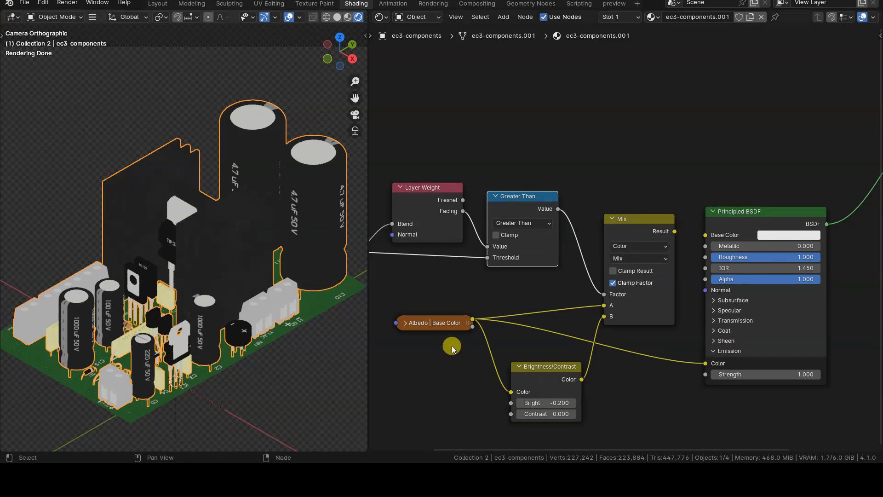
{"action": "left_click_drag", "start_coordinate": [675, 232], "coordinate": [706, 363]}
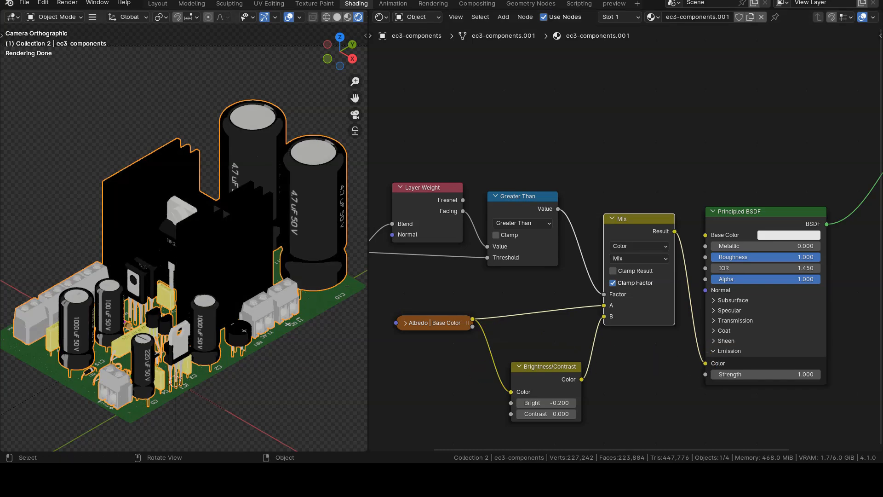
{"action": "left_click", "coordinate": [24, 398]}
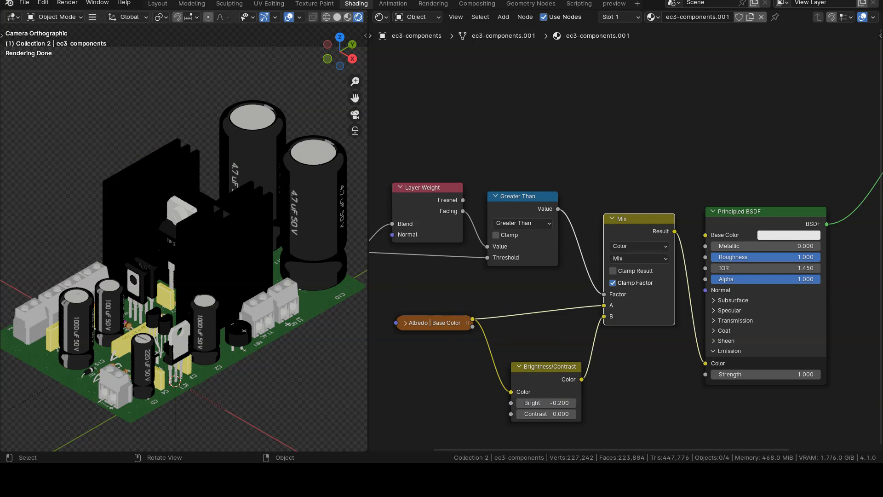
- Copy the Value, Layer Weight, Greater Than, Mix and Brightness/Contrast nodes from the ec3-components material
{"action": "left_click", "coordinate": [433, 189]}
{"action": "scroll", "coordinate": [478, 182], "scroll_direction": "down", "scroll_amount": 6}
{"action": "key", "text": "b"}
{"action": "left_click_drag", "start_coordinate": [414, 193], "coordinate": [653, 262]}
{"action": "left_click", "coordinate": [582, 320], "text": "shift"}
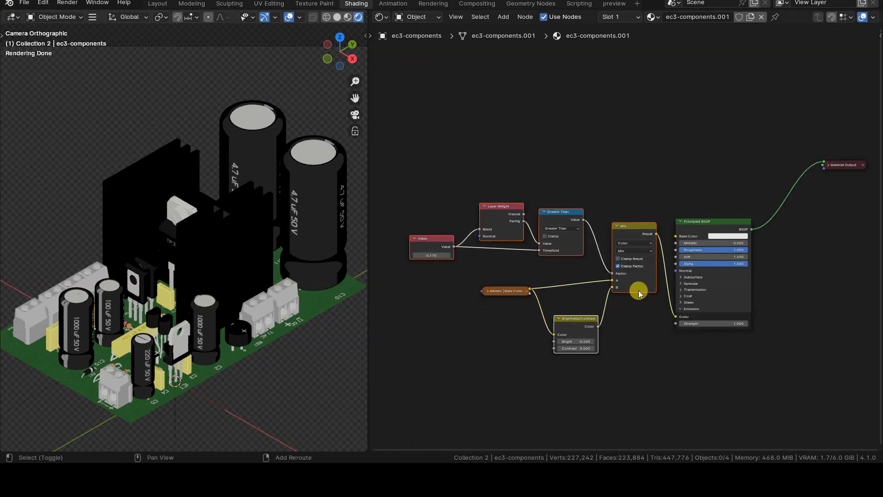
{"action": "key", "text": "ctrl+c"}
- Paste the copied nodes into the ec3-board material and link them between the albedo texture and the Principled BSDF's Emission Color
{"action": "left_click", "coordinate": [330, 304]}
{"action": "left_click", "coordinate": [598, 251]}
{"action": "key", "text": "g"}
{"action": "left_click", "coordinate": [432, 288]}
{"action": "key", "text": "b"}
{"action": "left_click_drag", "start_coordinate": [646, 126], "coordinate": [782, 295]}
{"action": "key", "text": "g"}
{"action": "left_click", "coordinate": [782, 324]}
{"action": "key", "text": "ctrl+v"}
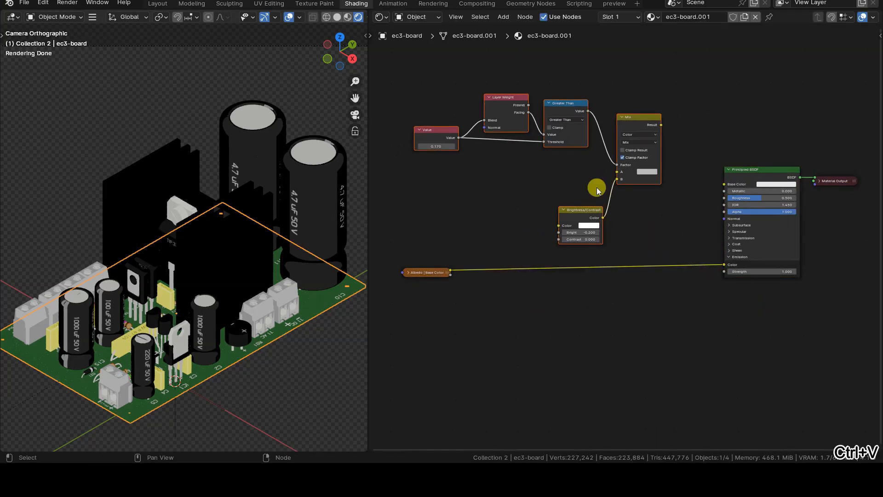
{"action": "left_click_drag", "start_coordinate": [451, 271], "coordinate": [617, 171]}
{"action": "left_click_drag", "start_coordinate": [660, 126], "coordinate": [724, 264]}
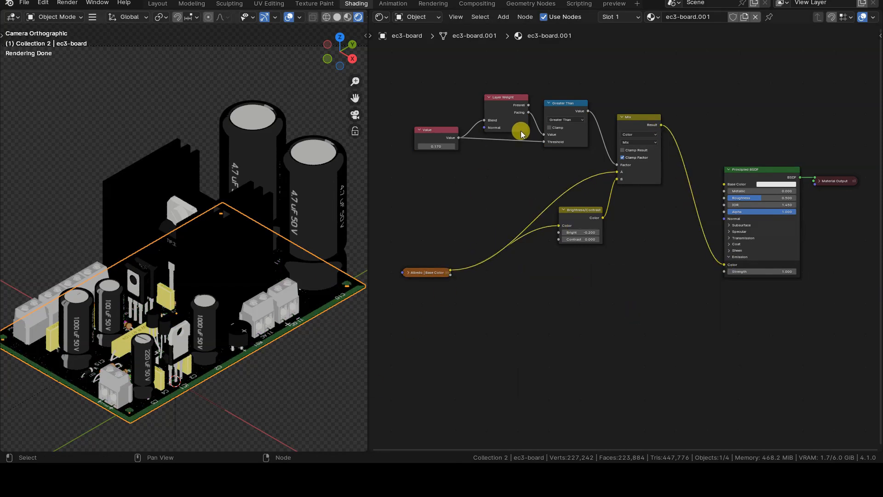
- Set the Value node in the ec3-board material to 0.37
{"action": "scroll", "coordinate": [524, 131], "scroll_direction": "up", "scroll_amount": 7}
{"action": "middle_click_drag", "start_coordinate": [410, 142], "coordinate": [533, 299]}
{"action": "left_click", "coordinate": [449, 235]}
{"action": "left_click", "coordinate": [449, 235]}
{"action": "middle_click_drag", "start_coordinate": [516, 245], "coordinate": [554, 282]}
{"action": "scroll", "coordinate": [554, 281], "scroll_direction": "up", "scroll_amount": 3}
{"action": "middle_click_drag", "start_coordinate": [530, 277], "coordinate": [504, 237]}
{"action": "scroll", "coordinate": [623, 331], "scroll_direction": "down", "scroll_amount": 5}
- Widen the 3D viewport, deselect the board, and render the image from the camera
{"action": "left_click_drag", "start_coordinate": [366, 306], "coordinate": [479, 310]}
{"action": "scroll", "coordinate": [666, 317], "scroll_direction": "down", "scroll_amount": 2}
{"action": "middle_click_drag", "start_coordinate": [666, 317], "coordinate": [656, 340]}
{"action": "left_click", "coordinate": [78, 219]}
{"action": "left_click_drag", "start_coordinate": [479, 335], "coordinate": [510, 337]}
{"action": "middle_click_drag", "start_coordinate": [419, 358], "coordinate": [423, 354]}
{"action": "key", "text": "KP_0"}
{"action": "key", "text": "F12"}
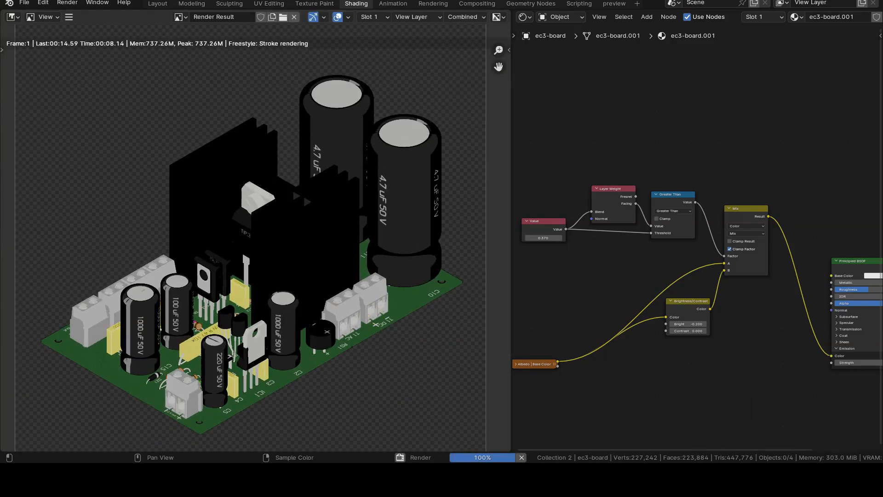
- Examine the Freestyle outlines and stepped shading on the rendered components, and close the render
{"action": "scroll", "coordinate": [350, 354], "scroll_direction": "up", "scroll_amount": 2}
{"action": "middle_click_drag", "start_coordinate": [347, 343], "coordinate": [368, 280]}
{"action": "scroll", "coordinate": [343, 347], "scroll_direction": "up", "scroll_amount": 2}
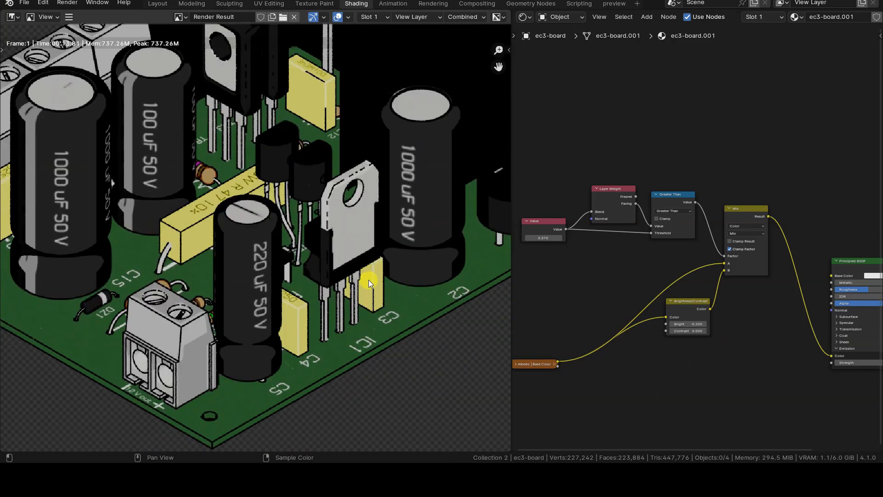
{"action": "scroll", "coordinate": [358, 288], "scroll_direction": "down", "scroll_amount": 5}
{"action": "middle_click_drag", "start_coordinate": [359, 207], "coordinate": [347, 277]}
{"action": "scroll", "coordinate": [355, 278], "scroll_direction": "up", "scroll_amount": 2}
{"action": "scroll", "coordinate": [346, 277], "scroll_direction": "down", "scroll_amount": 1}
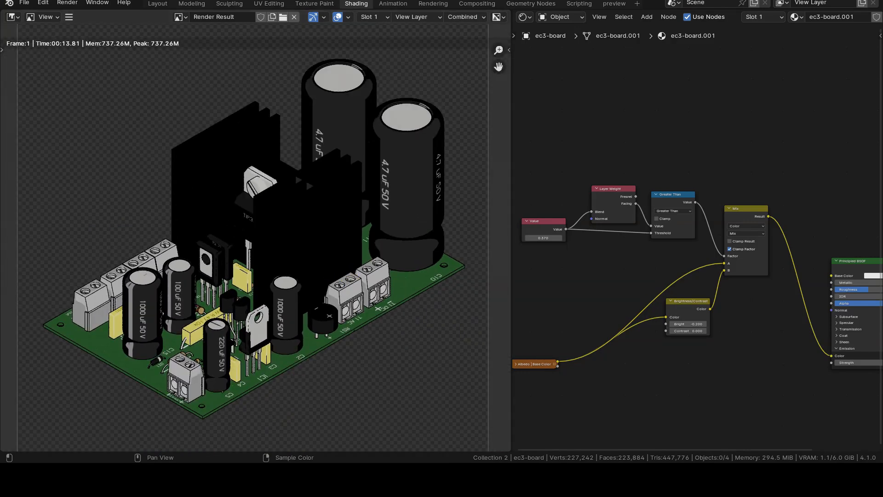
{"action": "key", "text": "Escape"}
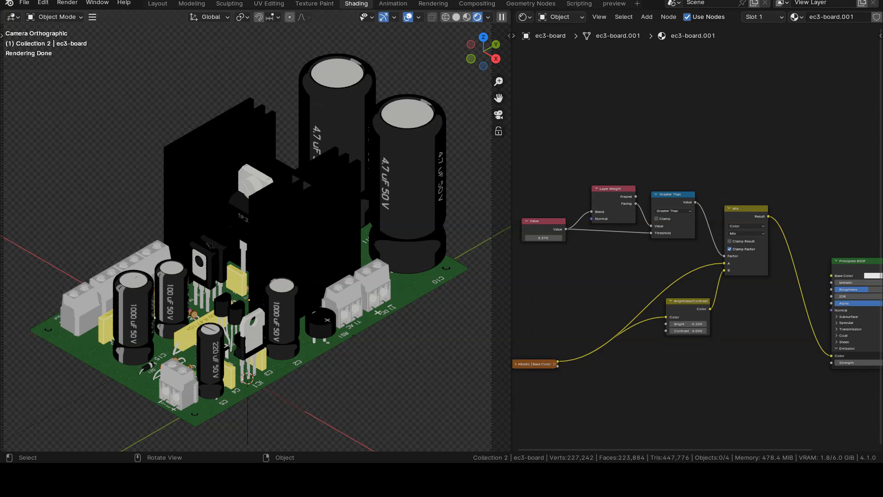
- Rotate ec3-board with its components slightly about the global Z axis
{"action": "left_click", "coordinate": [295, 371]}
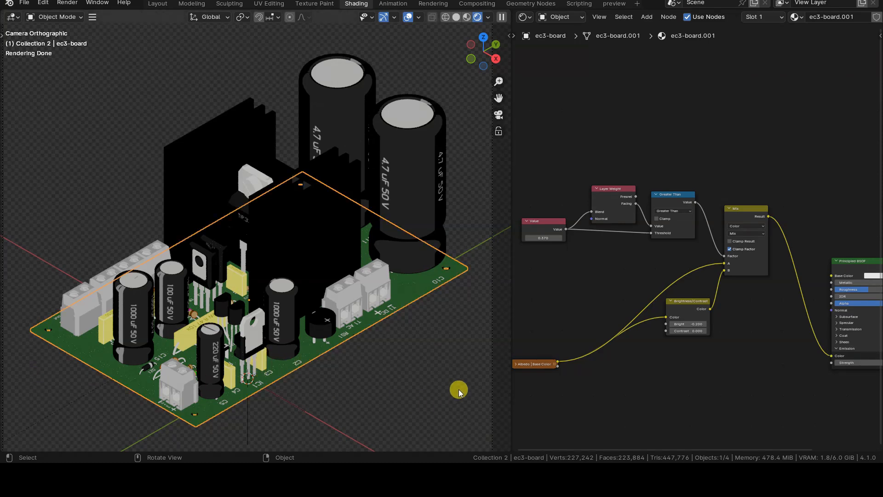
{"action": "key", "text": "r"}
{"action": "key", "text": "z"}
{"action": "left_click", "coordinate": [462, 348]}
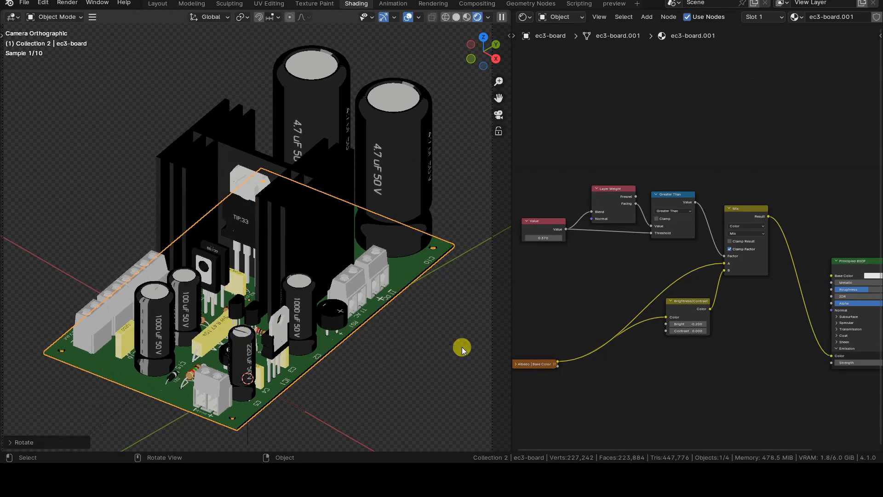
- Rotate ec3-board with its components about the global Z axis to show the heat sinks from another angle
{"action": "left_click", "coordinate": [415, 342]}
{"action": "scroll", "coordinate": [421, 361], "scroll_direction": "up", "scroll_amount": 2}
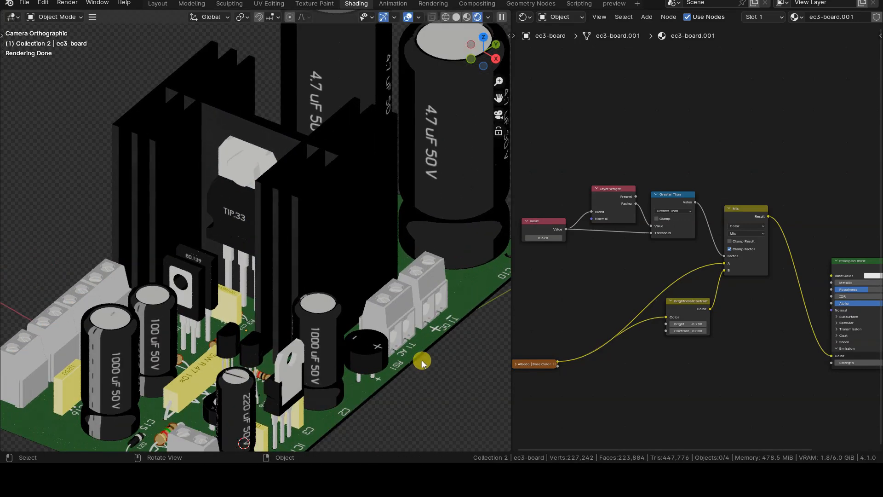
{"action": "scroll", "coordinate": [422, 360], "scroll_direction": "down", "scroll_amount": 2}
{"action": "left_click", "coordinate": [406, 350]}
{"action": "key", "text": "r"}
{"action": "key", "text": "z"}
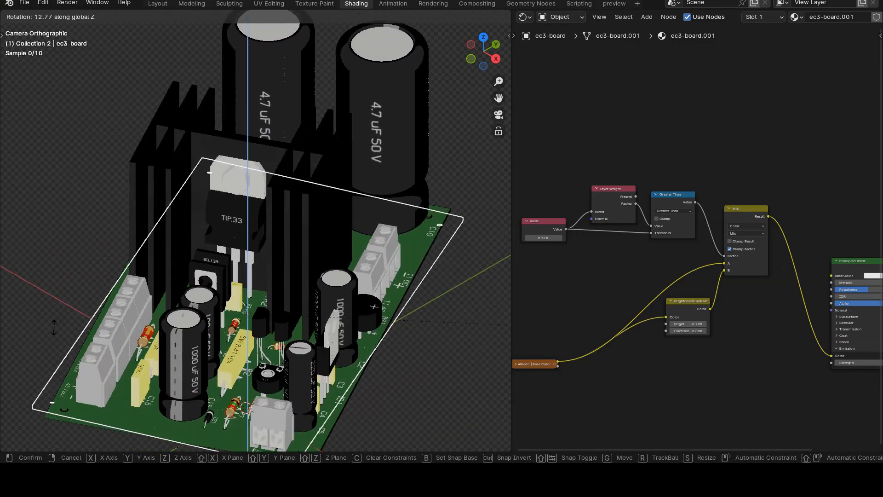
{"action": "left_click", "coordinate": [30, 44]}
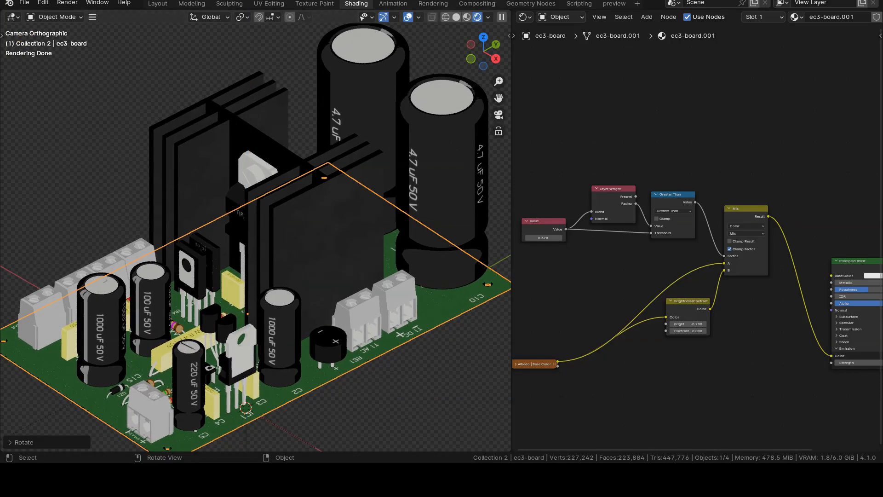
- Mute the Greater Than node in the ec3-components material so the Layer Weight drives the mix directly
{"action": "scroll", "coordinate": [676, 193], "scroll_direction": "up", "scroll_amount": 5}
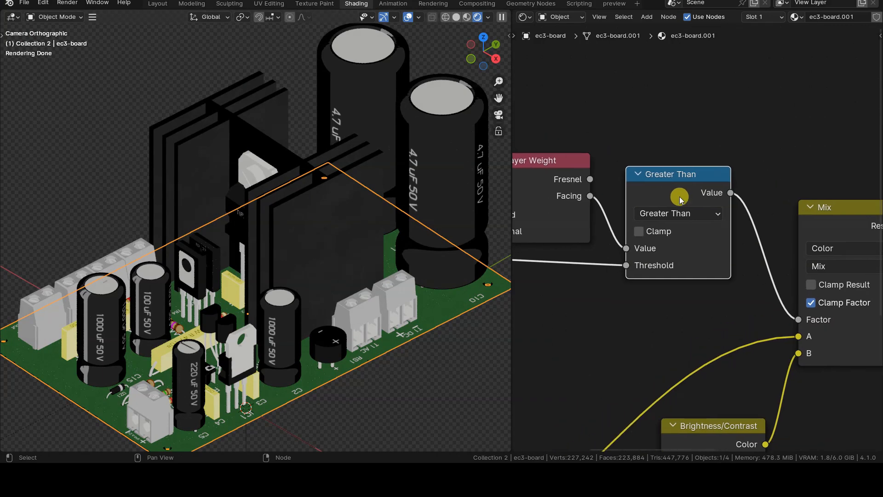
{"action": "left_click", "coordinate": [473, 172]}
{"action": "scroll", "coordinate": [589, 313], "scroll_direction": "down", "scroll_amount": 5}
{"action": "middle_click_drag", "start_coordinate": [600, 335], "coordinate": [674, 207]}
{"action": "scroll", "coordinate": [674, 207], "scroll_direction": "up", "scroll_amount": 4}
{"action": "left_click", "coordinate": [778, 202]}
{"action": "key", "text": "m"}
- Rotate ec3-board about the global Z axis to inspect the shading without the Greater Than mask, and undo that rotation
{"action": "left_click", "coordinate": [479, 320]}
{"action": "key", "text": "r"}
{"action": "key", "text": "z"}
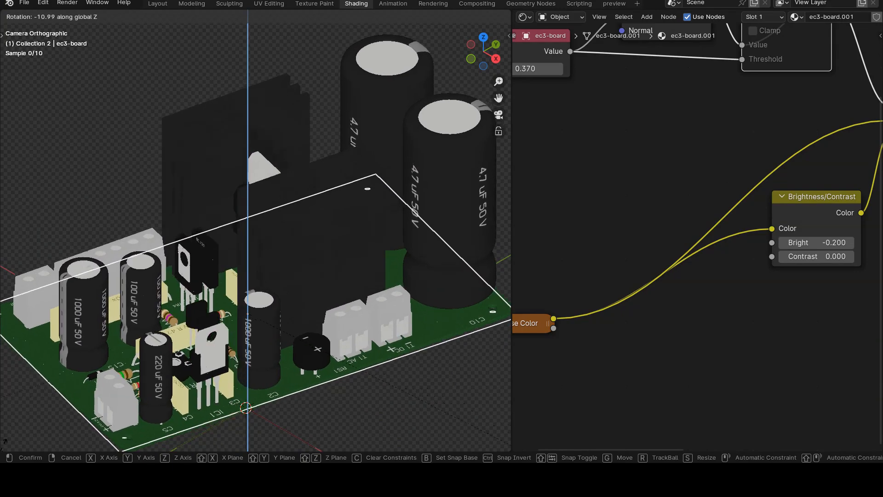
{"action": "left_click", "coordinate": [467, 404]}
{"action": "scroll", "coordinate": [415, 370], "scroll_direction": "down", "scroll_amount": 3}
{"action": "scroll", "coordinate": [412, 363], "scroll_direction": "up", "scroll_amount": 3}
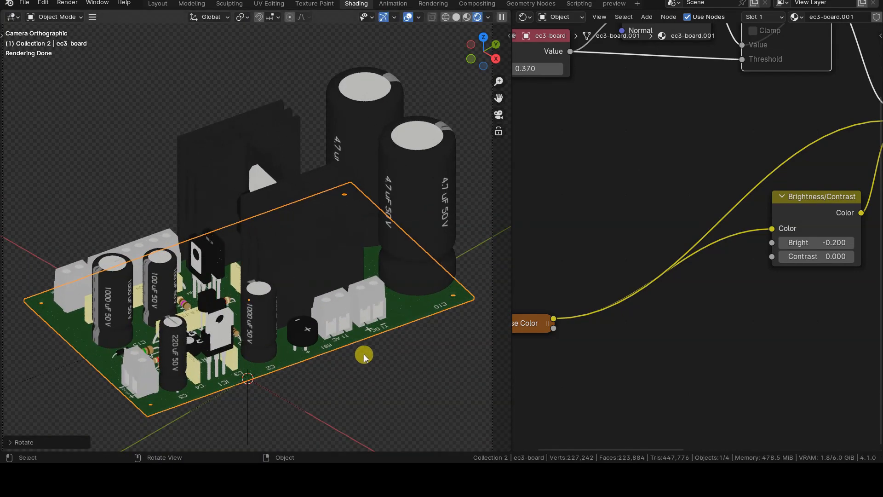
{"action": "key", "text": "ctrl+z"}
{"action": "middle_click_drag", "start_coordinate": [814, 68], "coordinate": [759, 240]}
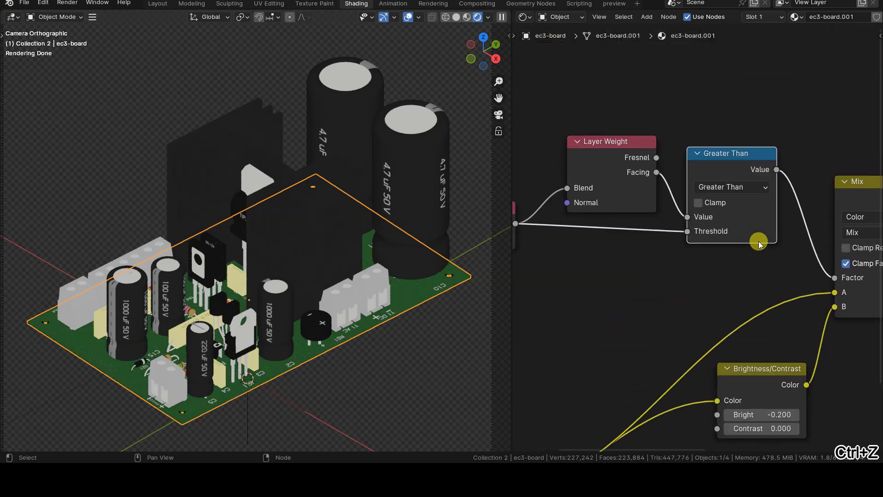
- Rotate ec3-board with its components about 15° around the global Z axis
{"action": "left_click", "coordinate": [395, 362]}
{"action": "left_click", "coordinate": [389, 315]}
{"action": "key", "text": "r"}
{"action": "key", "text": "z"}
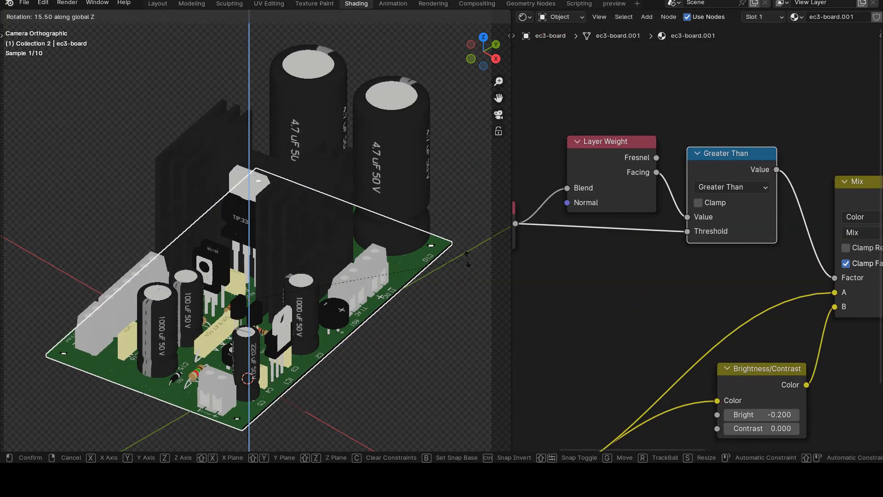
{"action": "left_click", "coordinate": [468, 314]}
- Re-enable the Greater Than node in the ec3-components material, and rotate ec3-board about -13° around the global Z axis
{"action": "left_click", "coordinate": [424, 203]}
{"action": "middle_click_drag", "start_coordinate": [713, 374], "coordinate": [715, 350]}
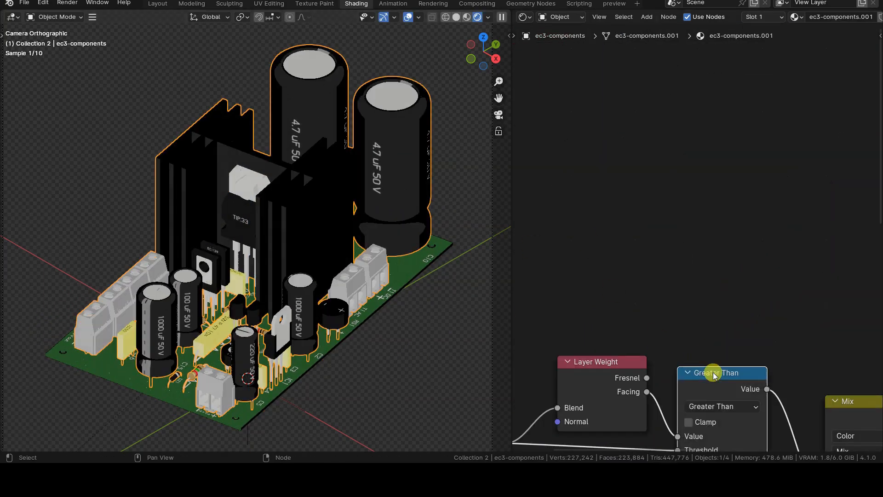
{"action": "left_click", "coordinate": [418, 271]}
{"action": "key", "text": "r"}
{"action": "key", "text": "z"}
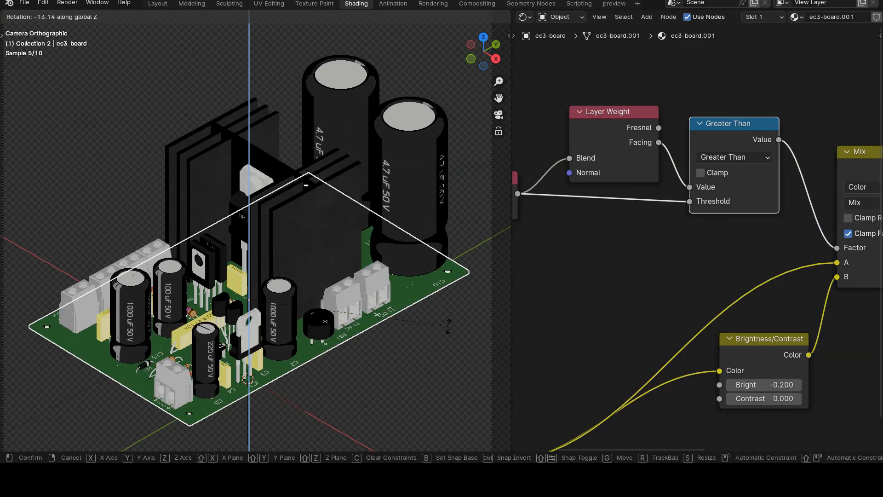
{"action": "left_click", "coordinate": [448, 326]}
- Render the image from the camera and examine the outlines and stepped shading on the components up close
{"action": "scroll", "coordinate": [451, 375], "scroll_direction": "up", "scroll_amount": 3}
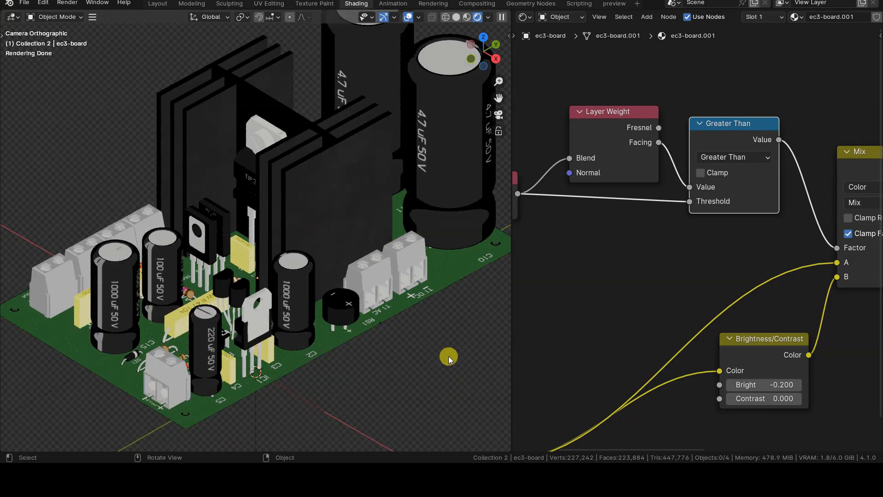
{"action": "scroll", "coordinate": [449, 358], "scroll_direction": "up", "scroll_amount": 2}
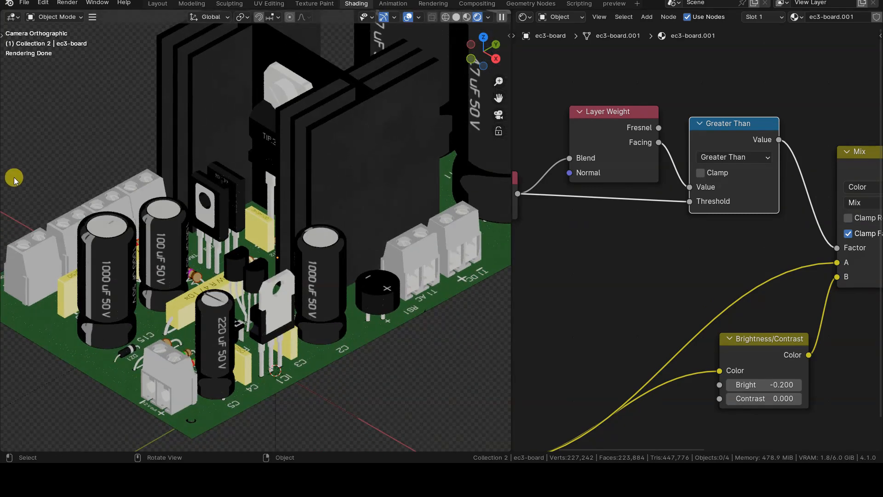
{"action": "key", "text": "F12"}
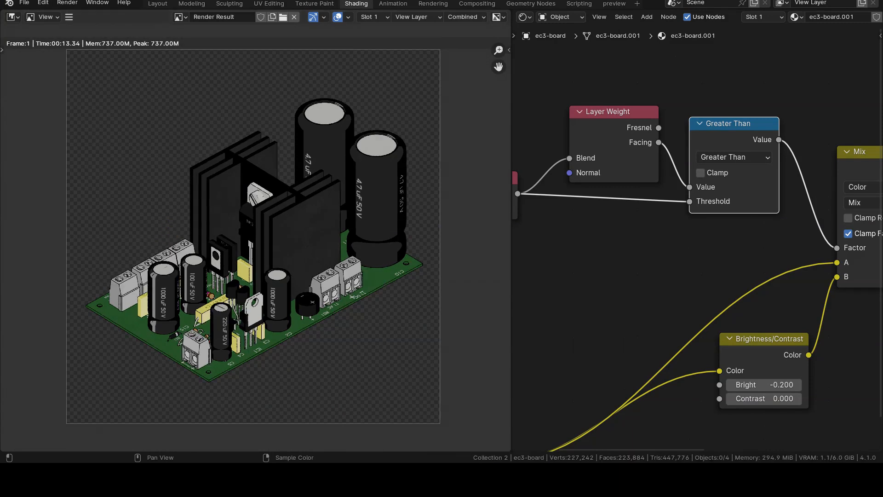
{"action": "scroll", "coordinate": [164, 261], "scroll_direction": "up", "scroll_amount": 3}
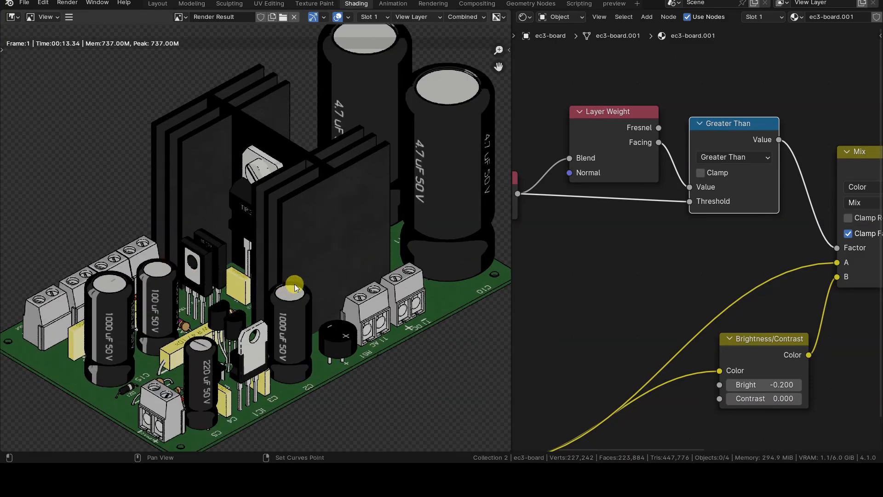